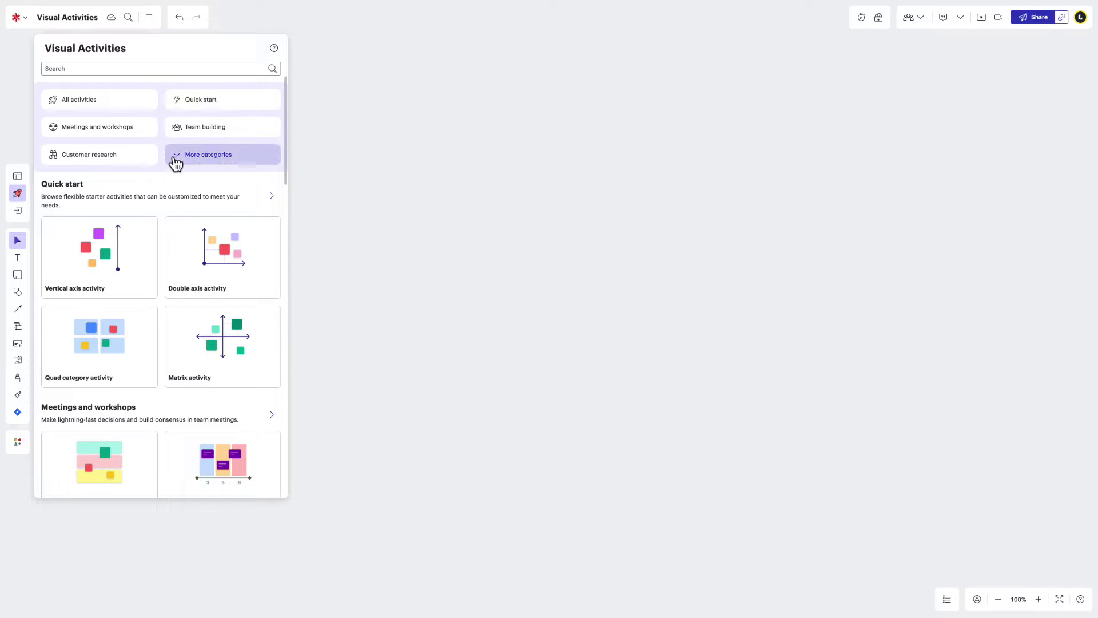
# Add the Zombie apocalypse sidekick activity from the Team building category to the board.
pyautogui.click(175, 163)
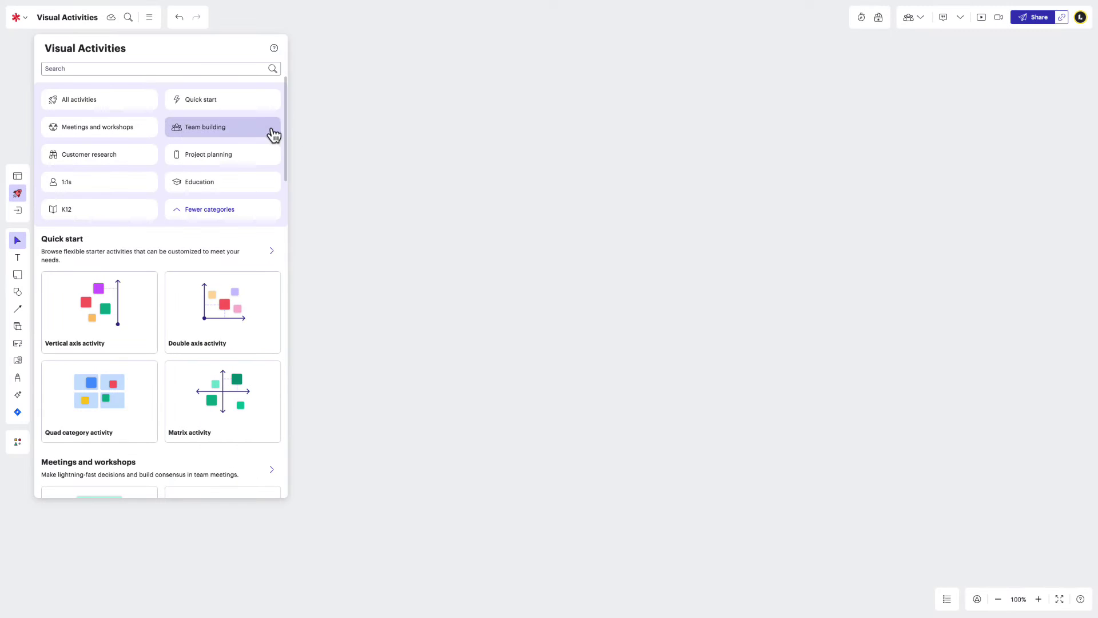
pyautogui.click(255, 130)
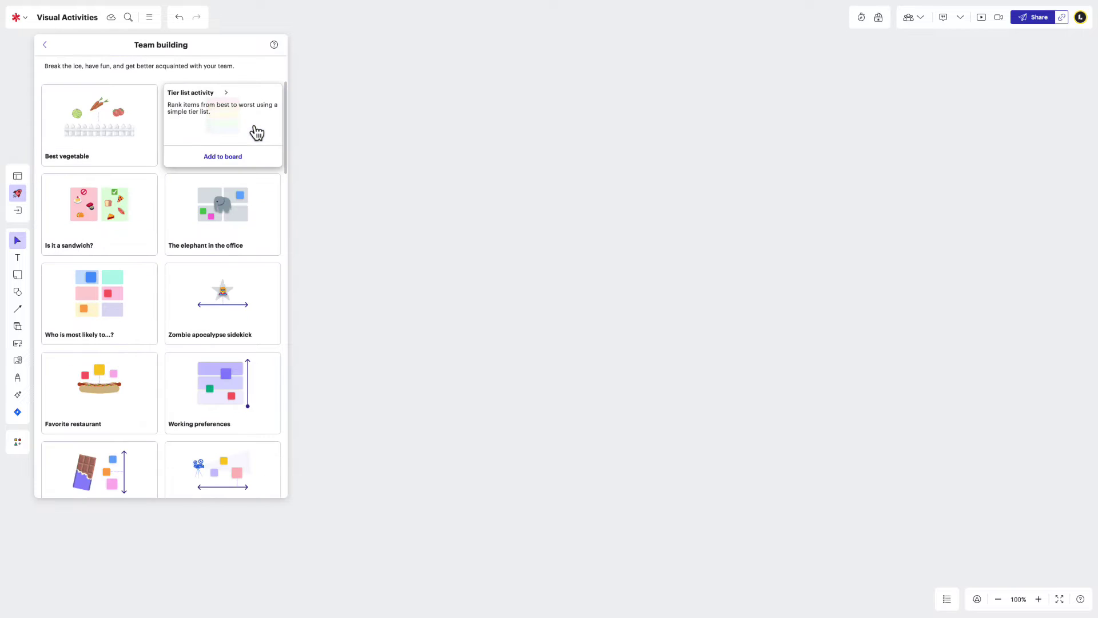
pyautogui.moveTo(285, 124); pyautogui.dragTo(286, 145)
pyautogui.click(226, 246)
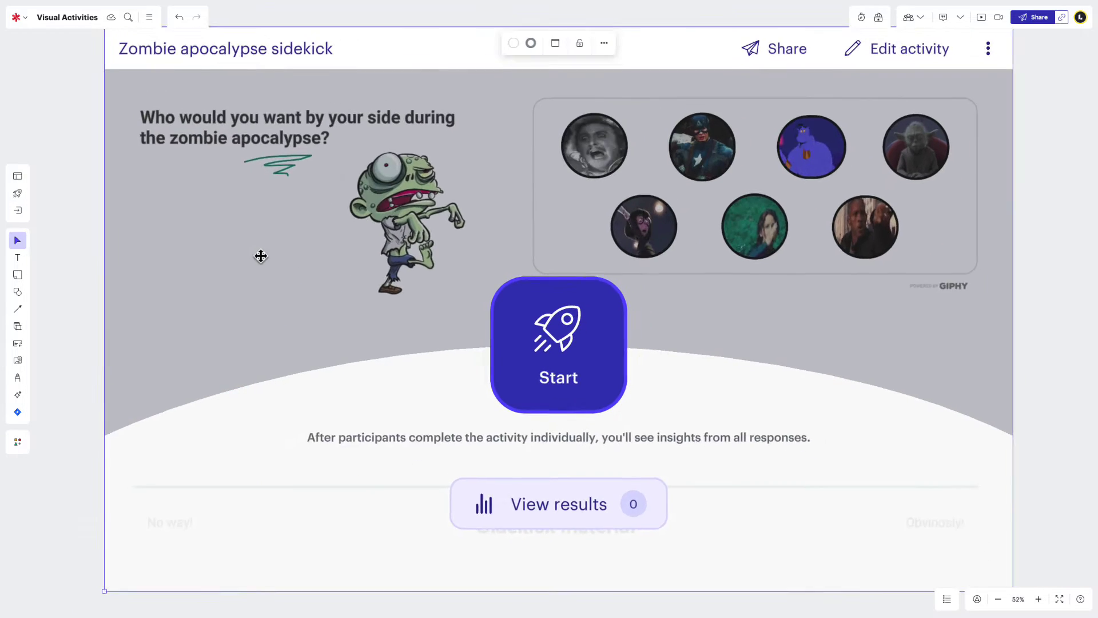
# Start the activity, then try the Emotion tracker by moving the mood star toward Feeling great.
pyautogui.click(572, 314)
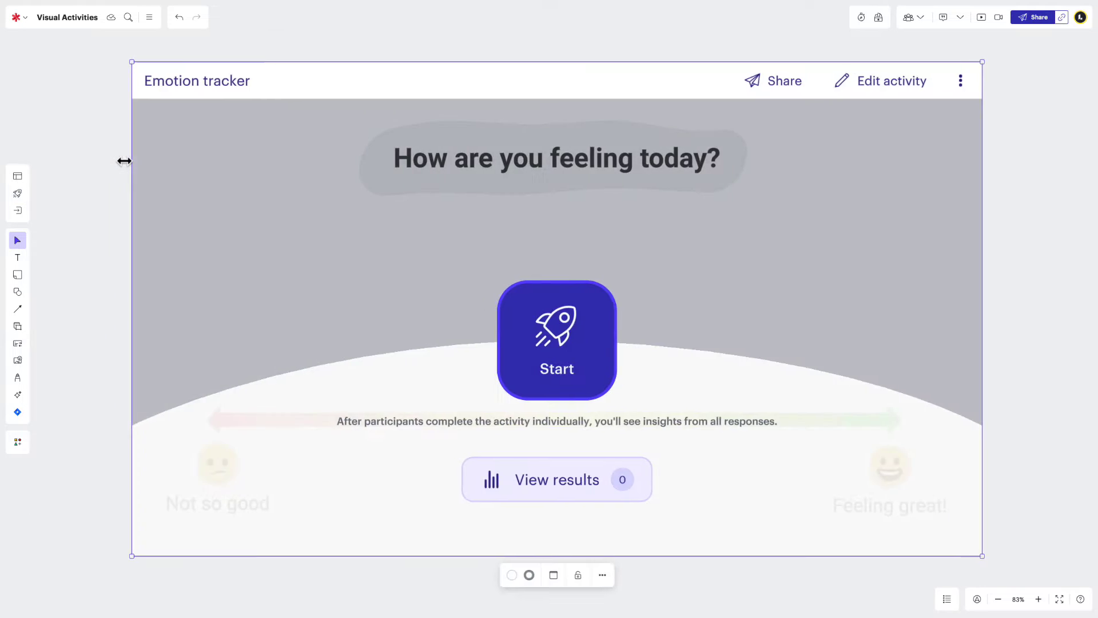
pyautogui.click(524, 342)
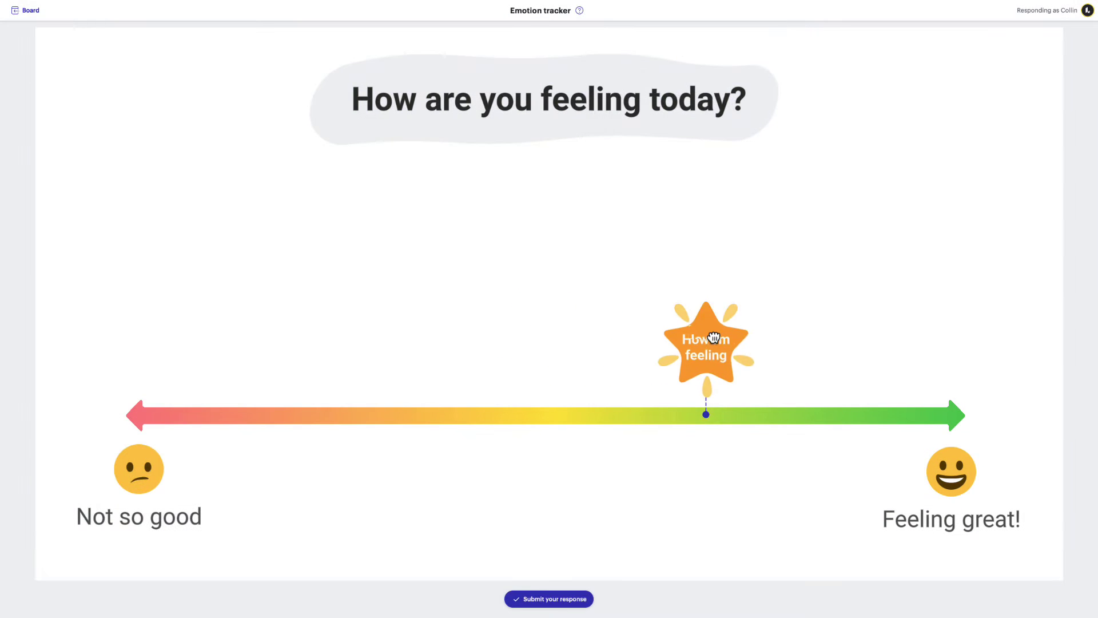
pyautogui.moveTo(714, 337); pyautogui.dragTo(858, 338)
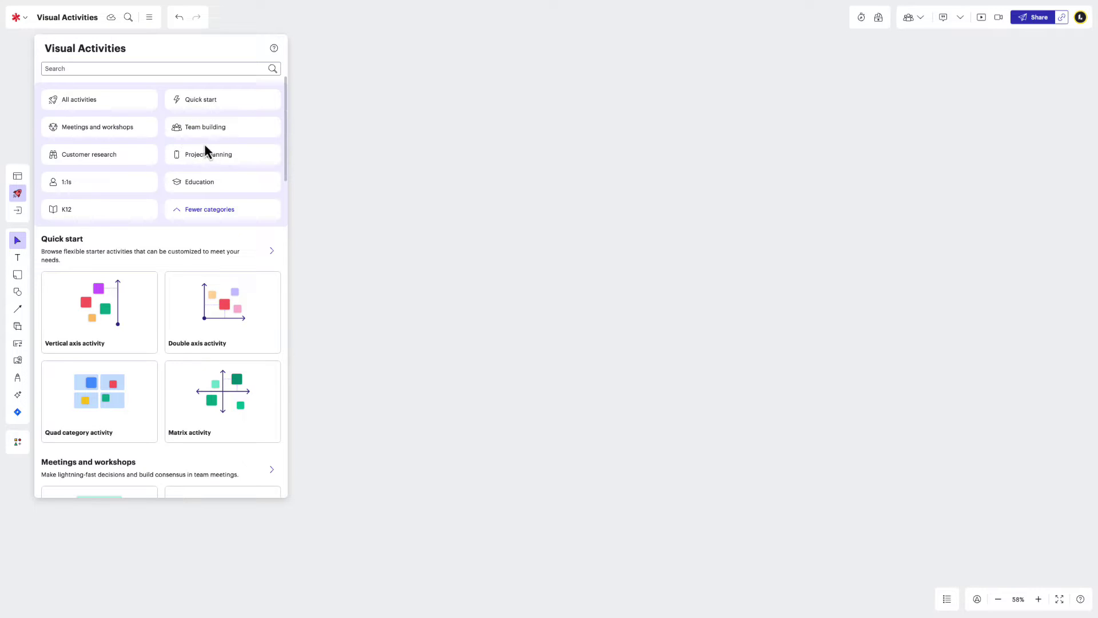
# Add 'What should we build next?', sort three tasks into Do first/next/later, then place an Impact + effort matrix.
pyautogui.click(244, 162)
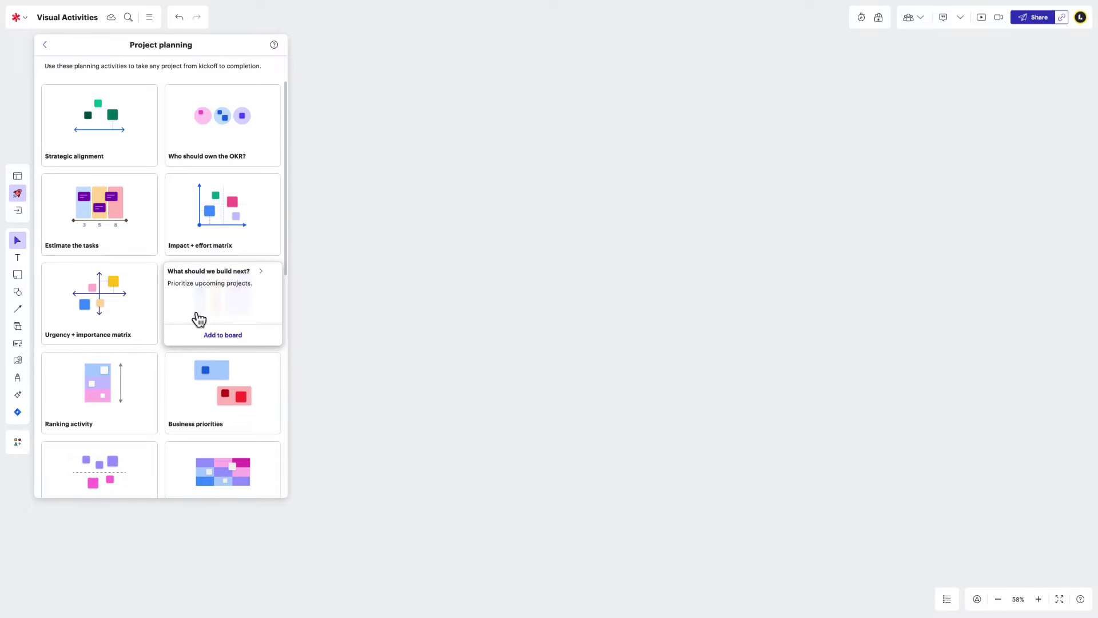
pyautogui.click(203, 336)
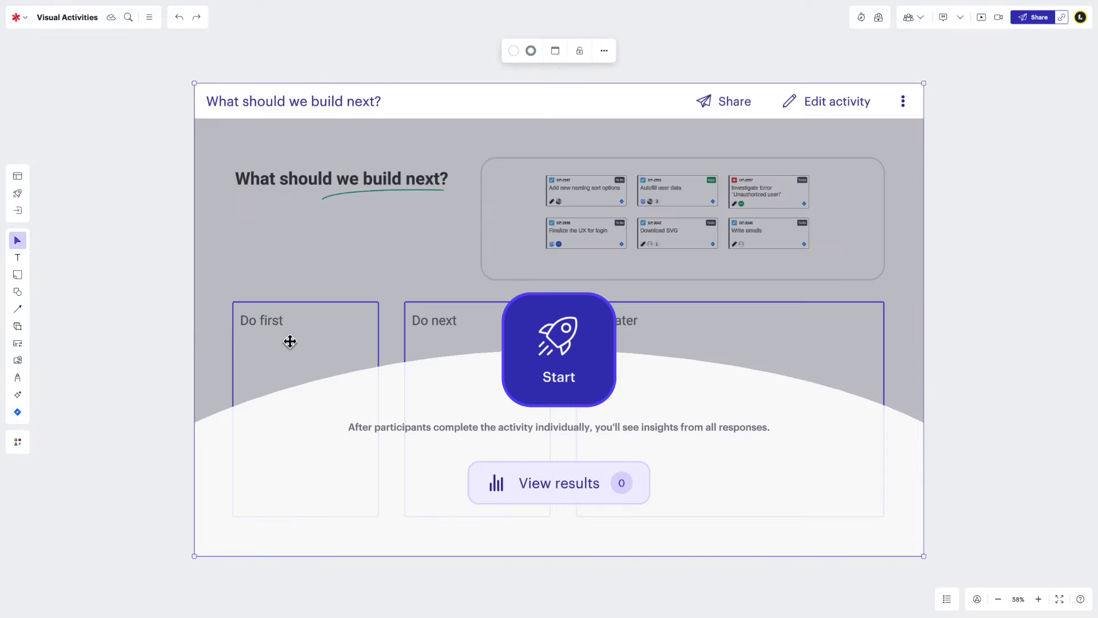
pyautogui.click(529, 380)
pyautogui.moveTo(584, 142); pyautogui.dragTo(243, 321)
pyautogui.moveTo(584, 187); pyautogui.dragTo(439, 320)
pyautogui.moveTo(694, 179); pyautogui.dragTo(632, 324)
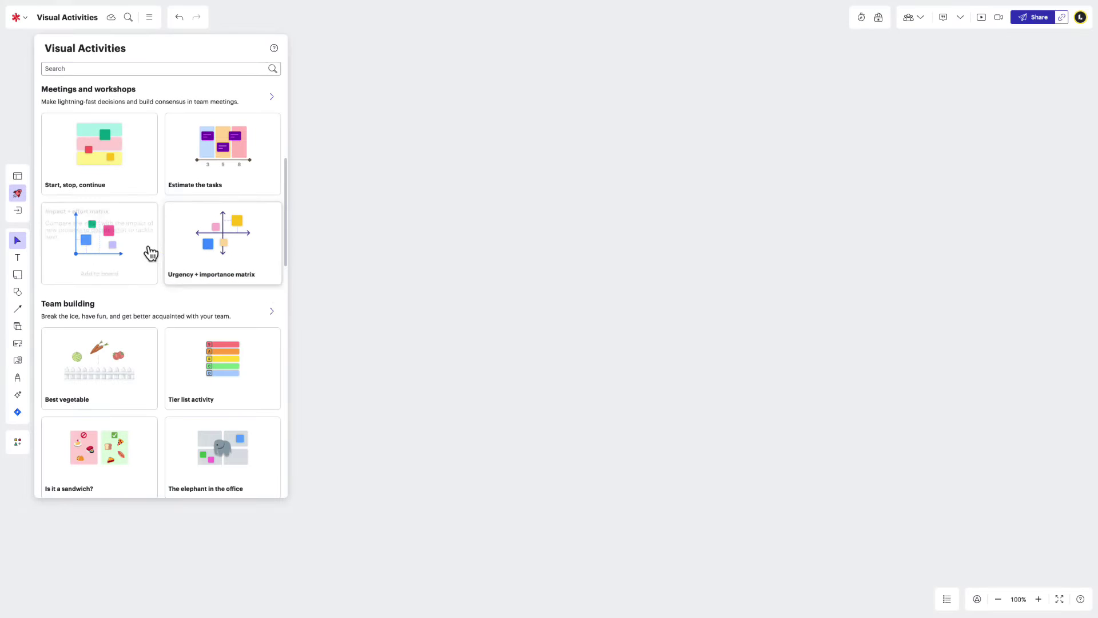
pyautogui.moveTo(135, 248); pyautogui.dragTo(541, 268)
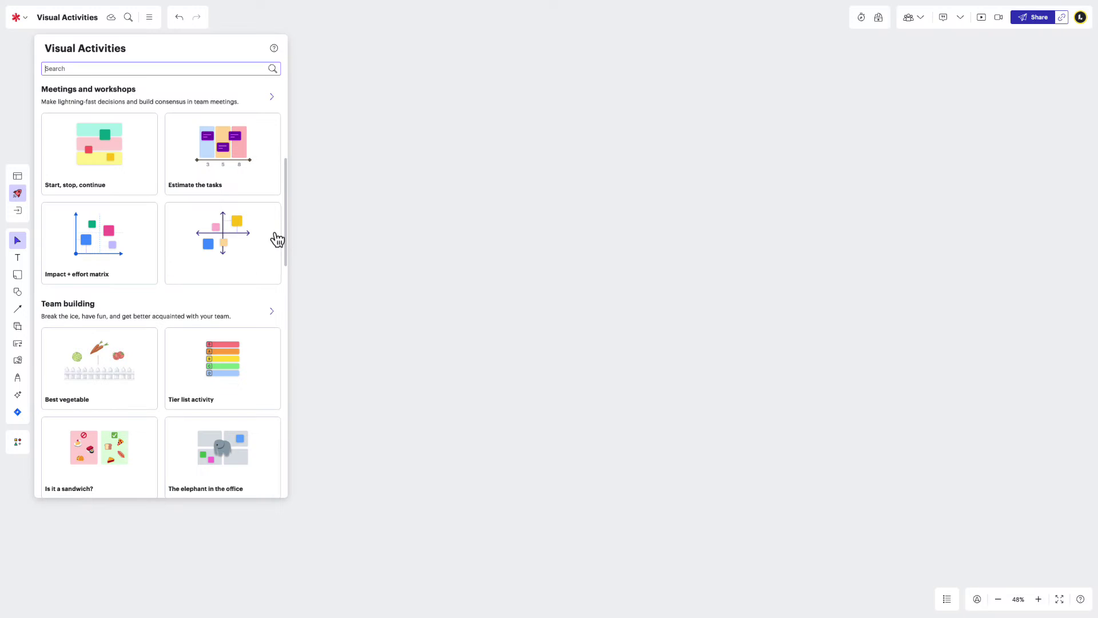
pyautogui.moveTo(163, 240); pyautogui.dragTo(517, 258)
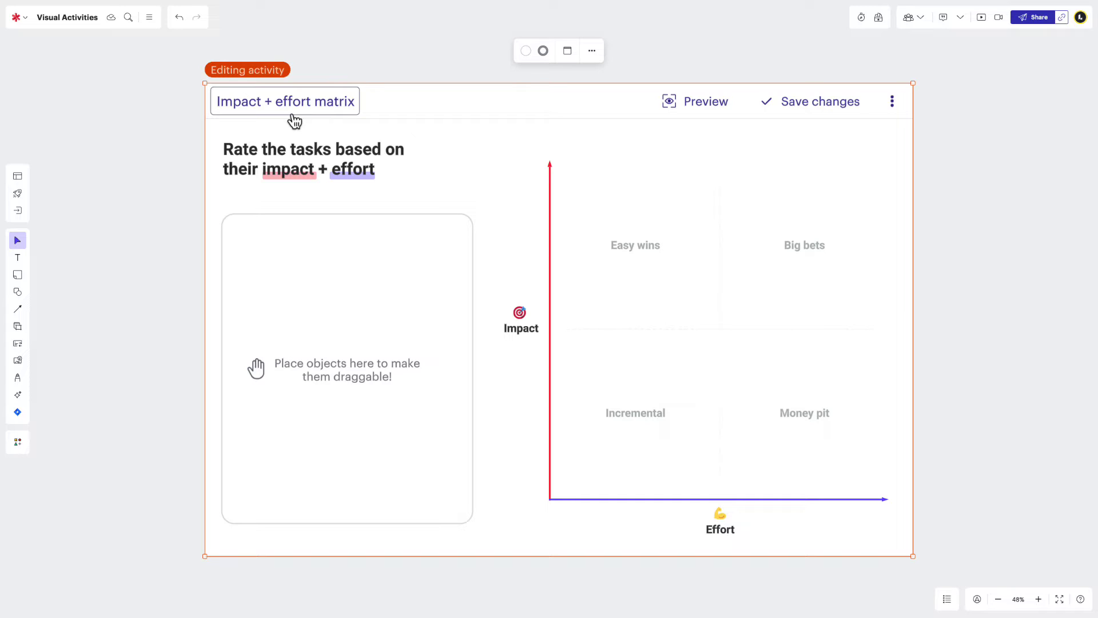
# Retitle the activity to Project "Doggo" Impact + effort matrix.
pyautogui.click(295, 114)
pyautogui.press('Home')
pyautogui.write('Pro')
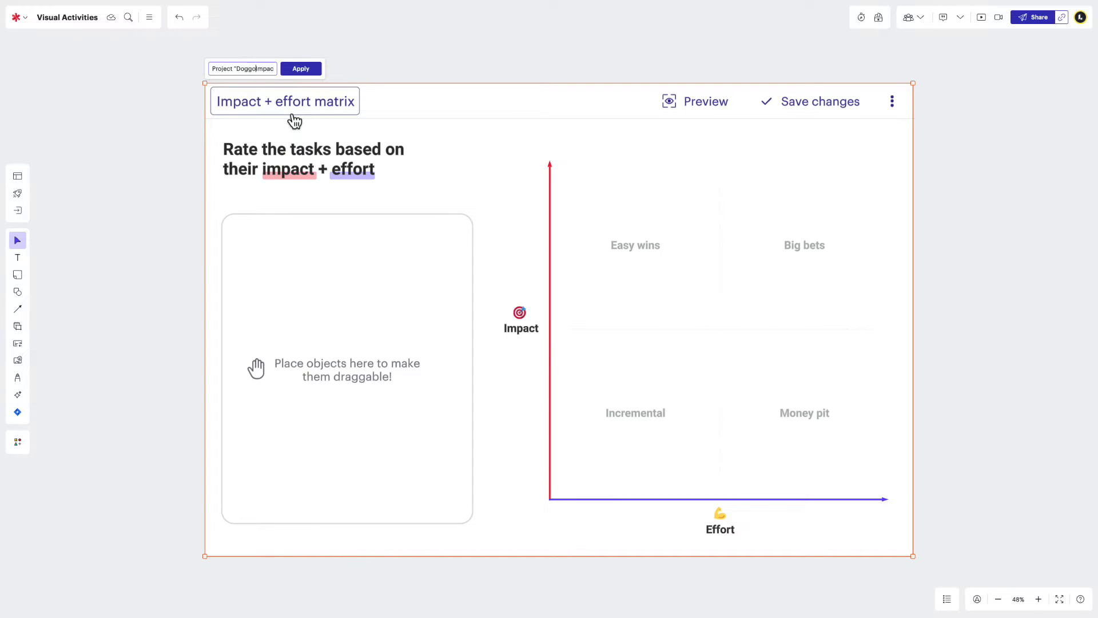
pyautogui.write('ject "Doggo"')
pyautogui.click(293, 78)
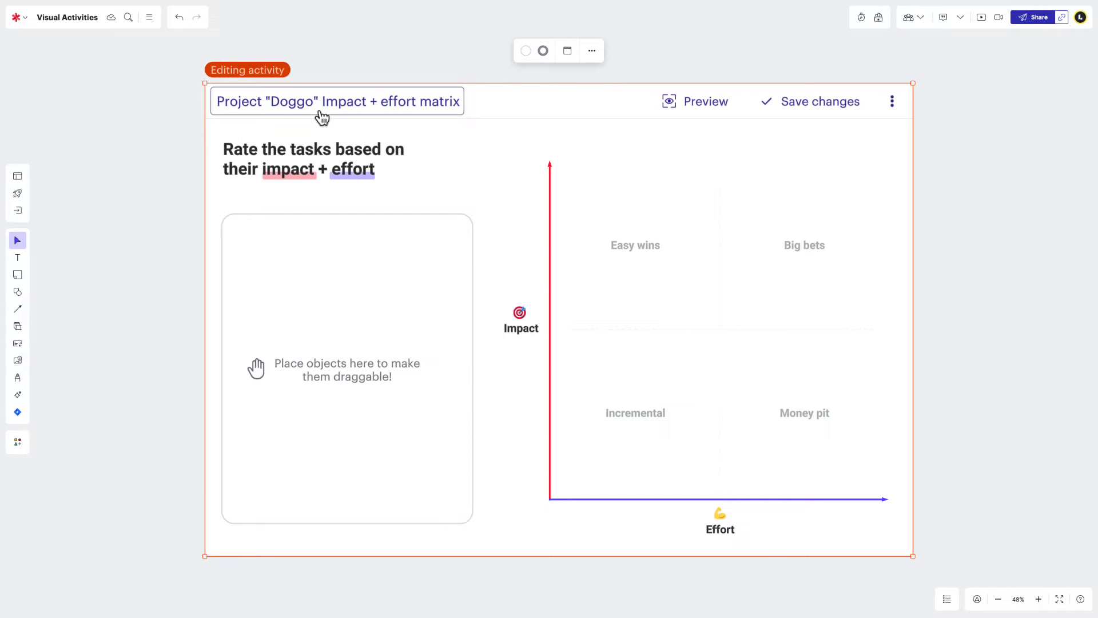
pyautogui.click(325, 118)
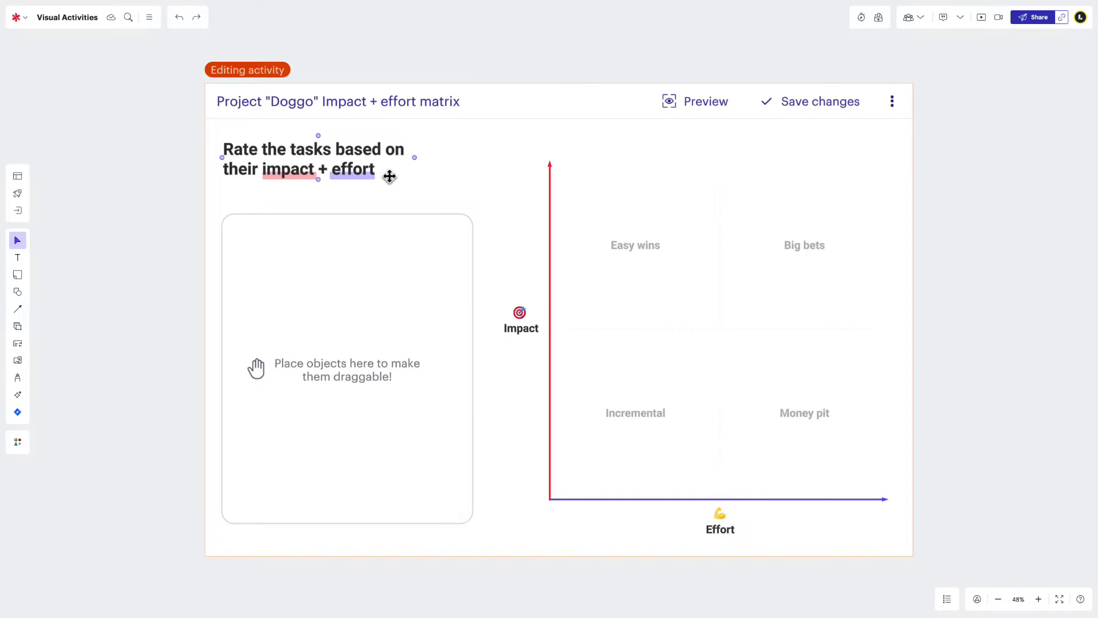
# Change the instructions to 'Rate tasks based on their impact + effort by placing them on the matrix to the right'.
pyautogui.doubleClick(389, 176)
pyautogui.write('Rate tasks based on their impact + effort by pl')
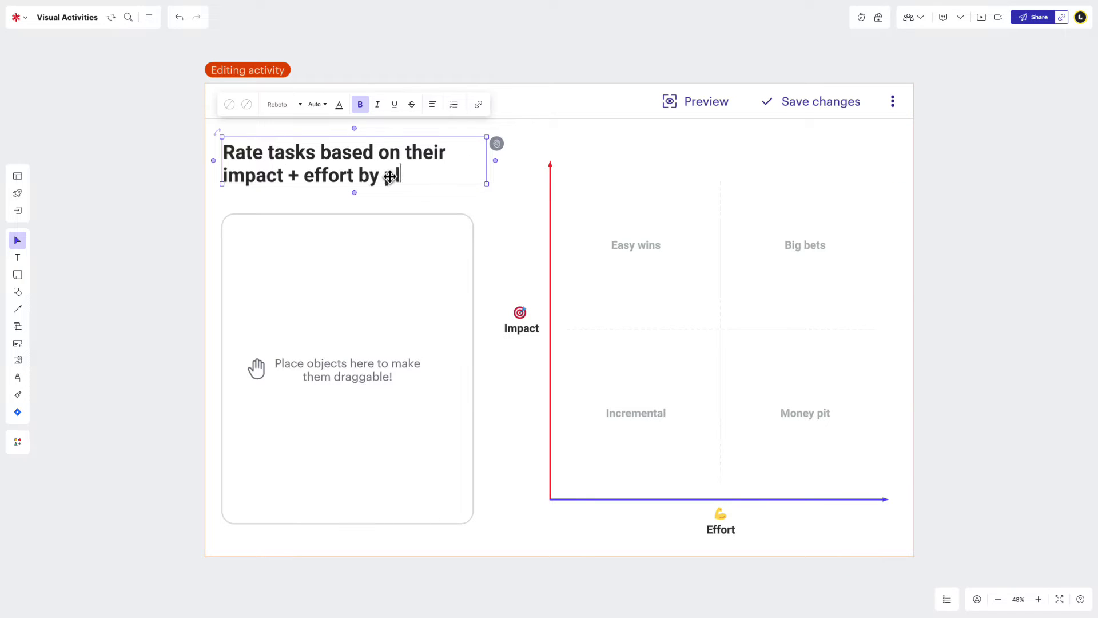
pyautogui.write('acing them on the matrix to the right')
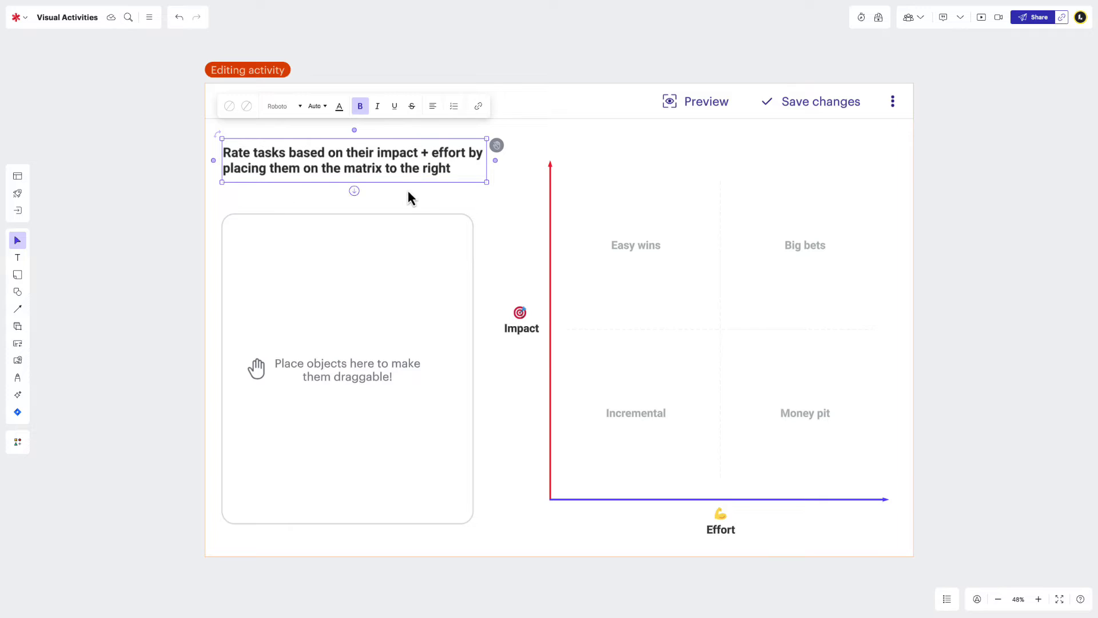
pyautogui.click(415, 200)
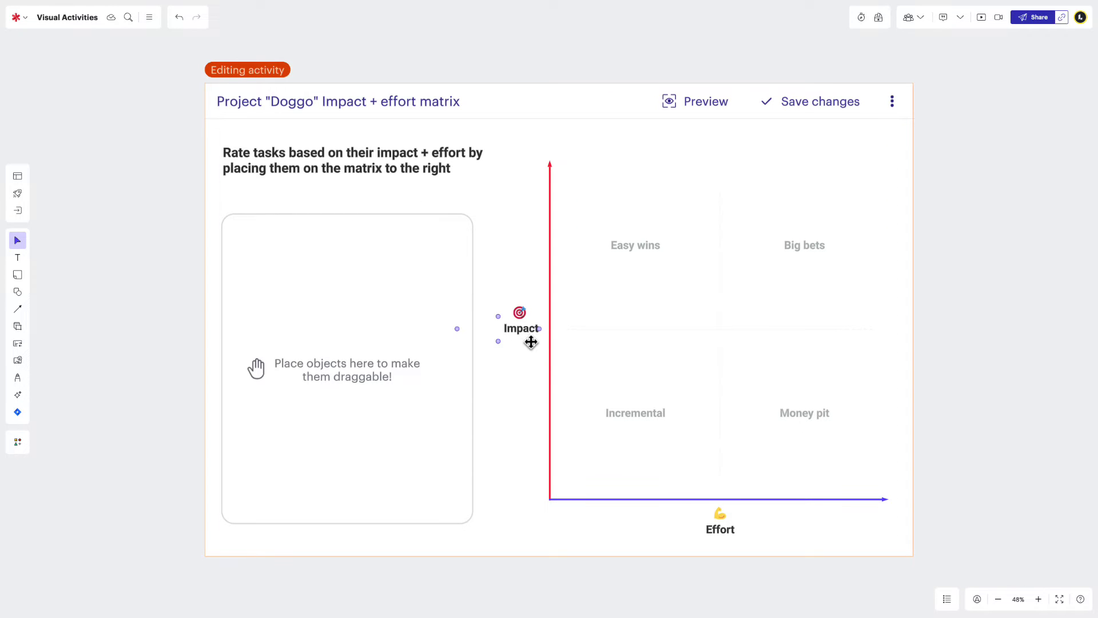
# Select the Effort and Impact axis labels on the matrix, then deselect.
pyautogui.click(700, 528)
pyautogui.click(511, 328)
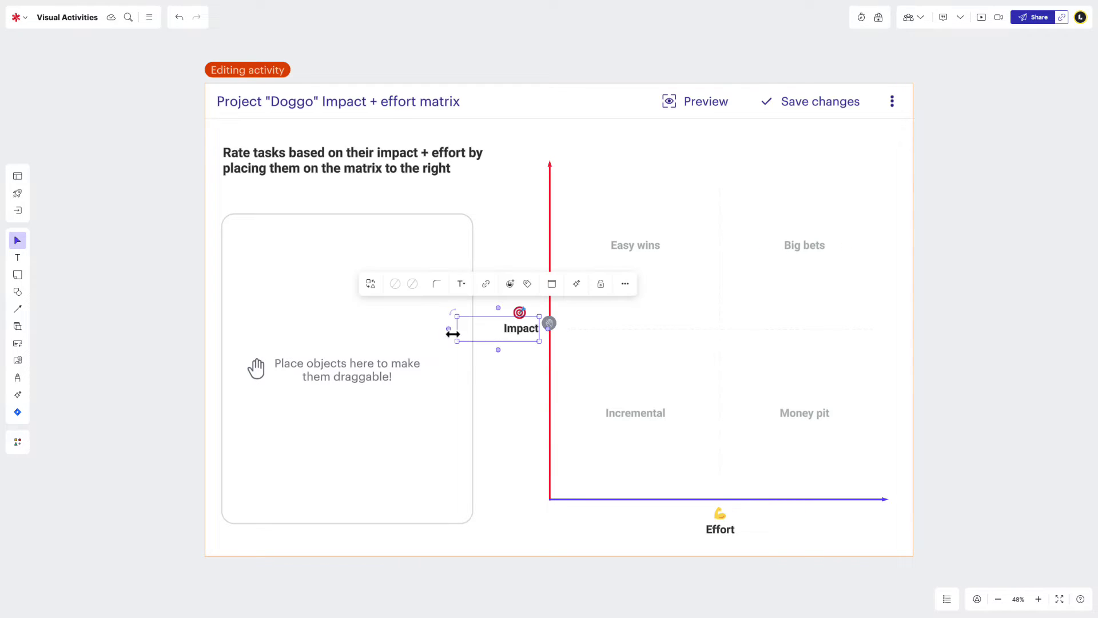
pyautogui.click(399, 342)
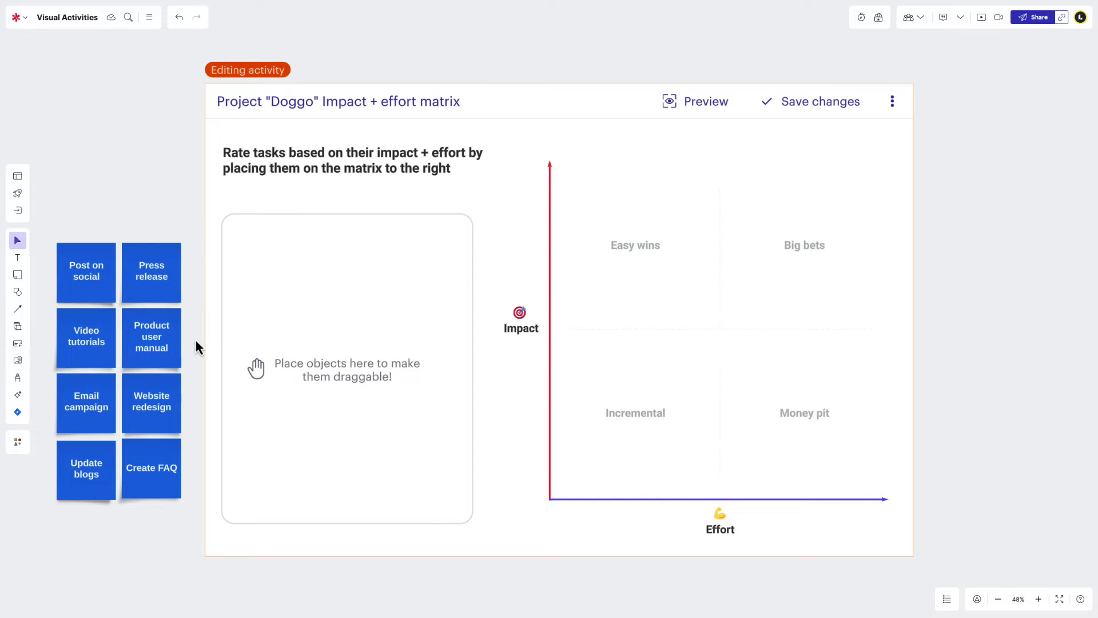
# Move the Press release note into the draggable-objects area and toggle it draggable.
pyautogui.moveTo(177, 289); pyautogui.dragTo(411, 272)
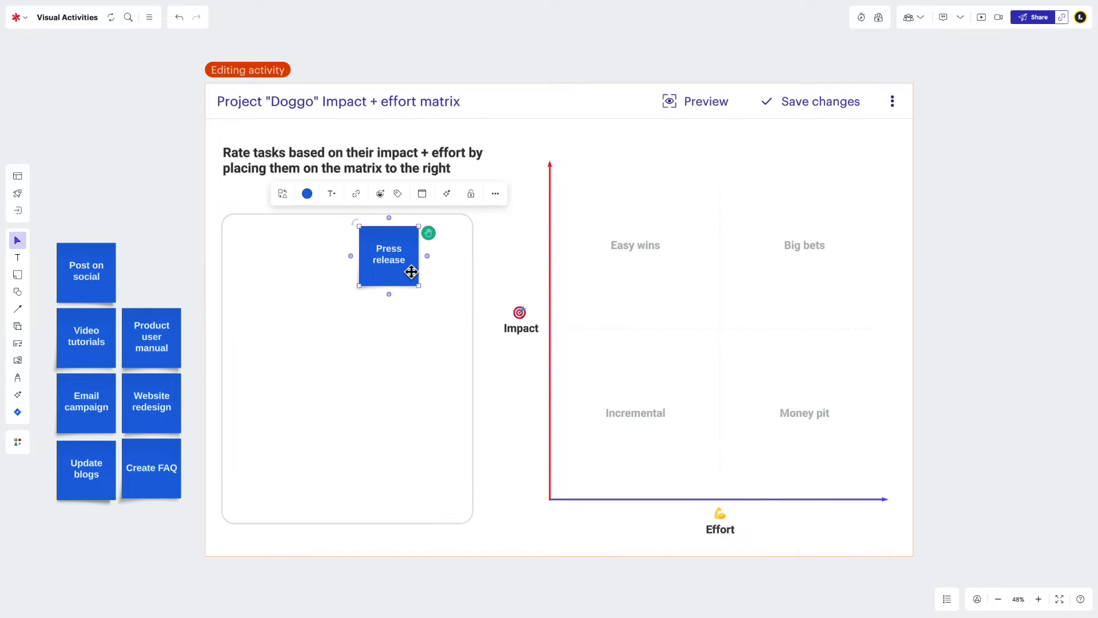
pyautogui.click(432, 251)
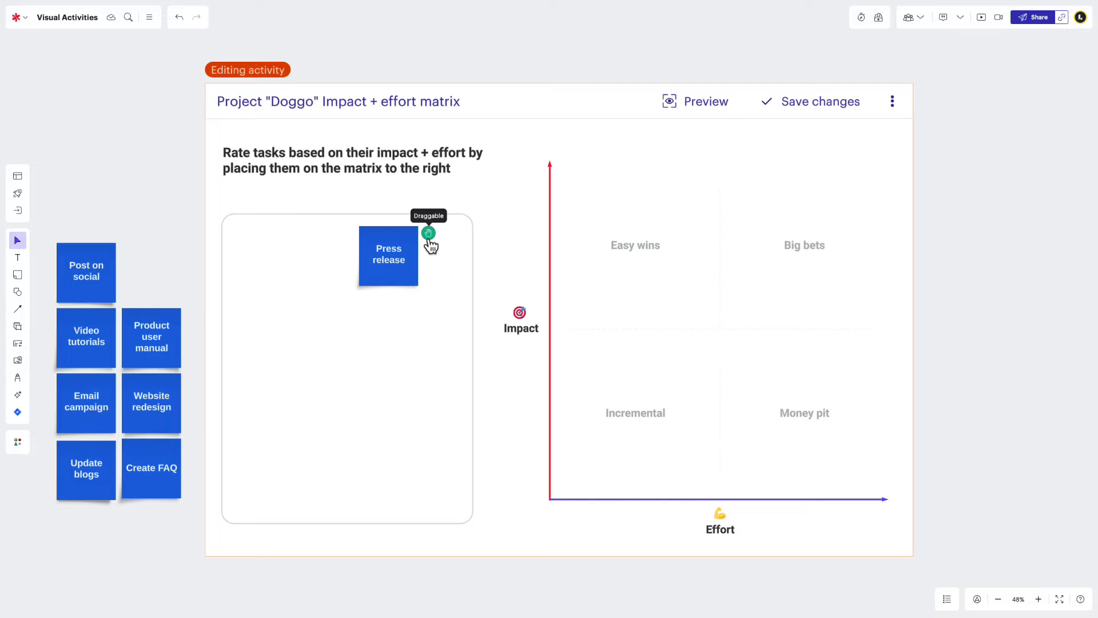
pyautogui.click(429, 239)
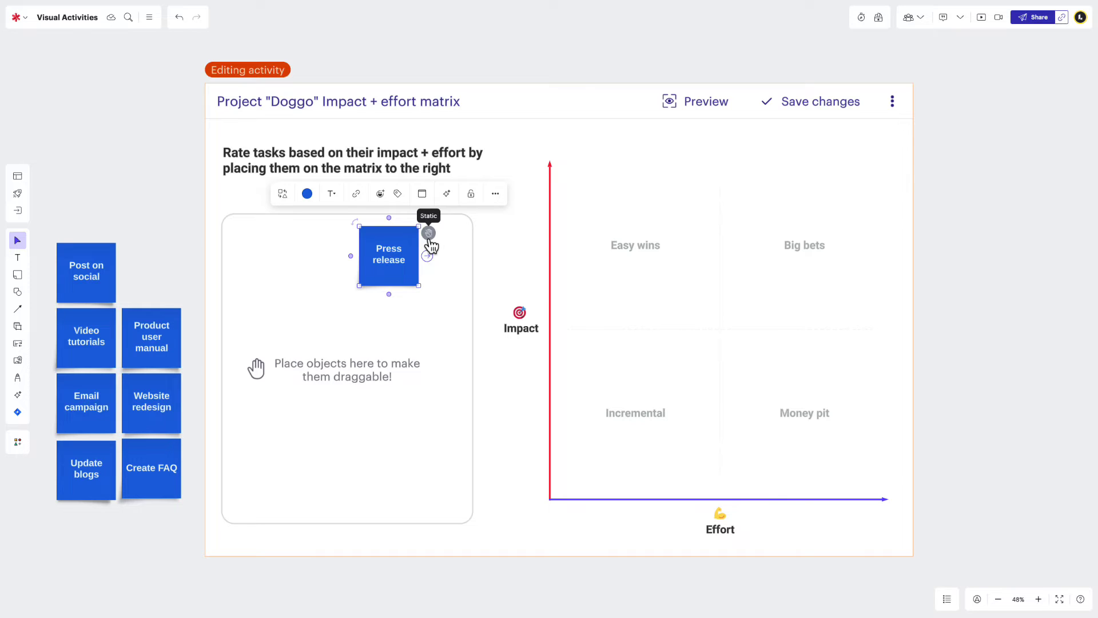
# Select the instruction text, then adjust the Impact label beside the vertical axis.
pyautogui.click(439, 173)
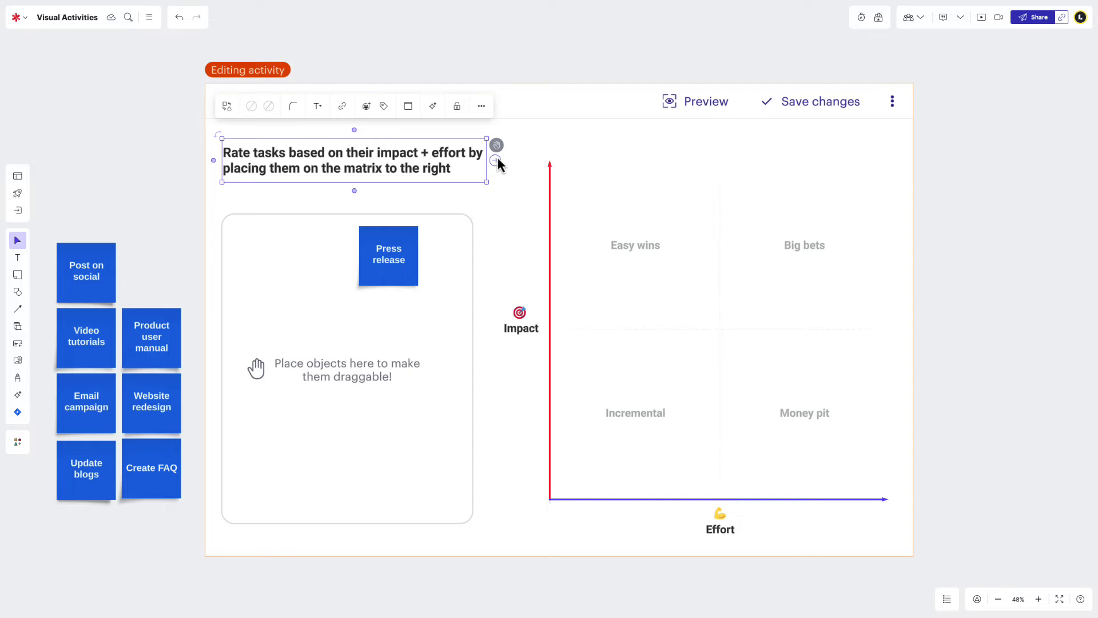
pyautogui.click(518, 325)
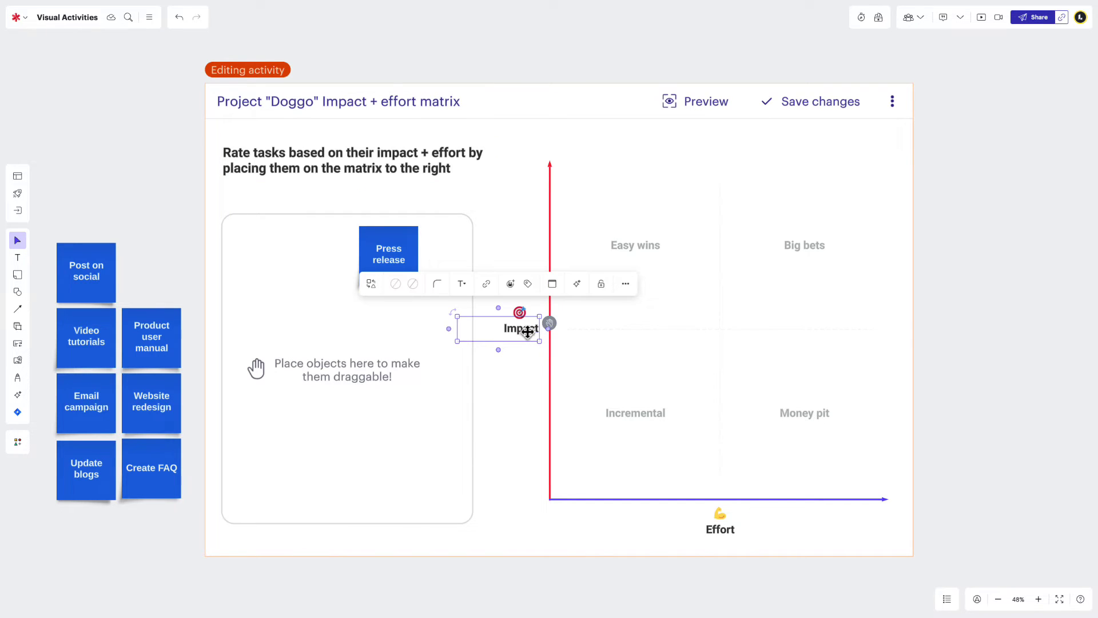
pyautogui.click(434, 304)
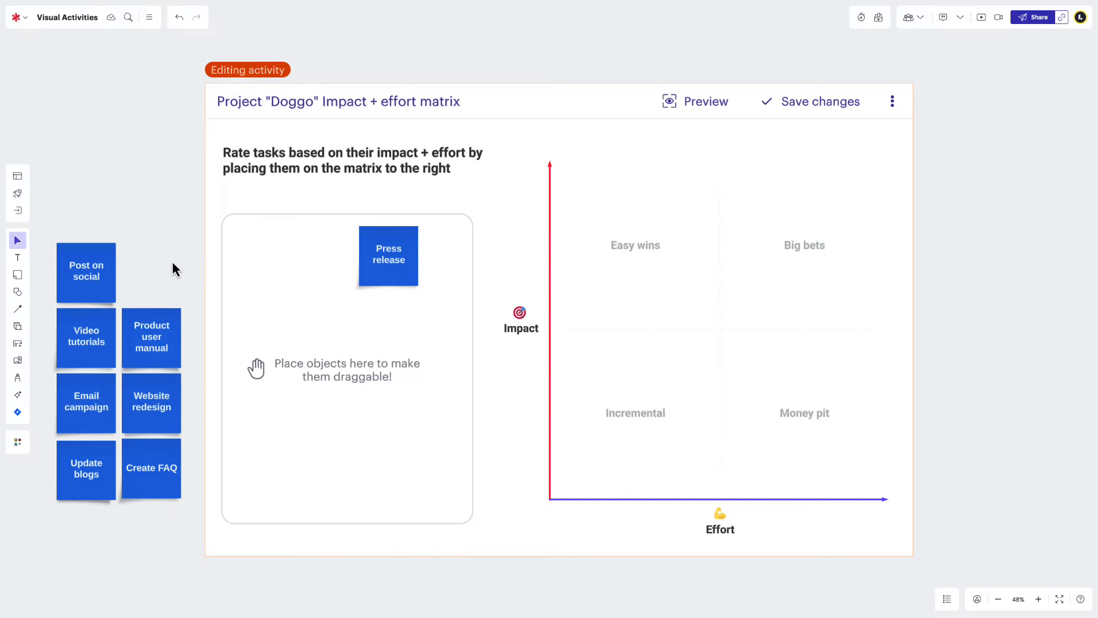
# Marquee-select the eight task notes and drag them into the 'Place objects here' drop zone.
pyautogui.moveTo(172, 264); pyautogui.dragTo(68, 481)
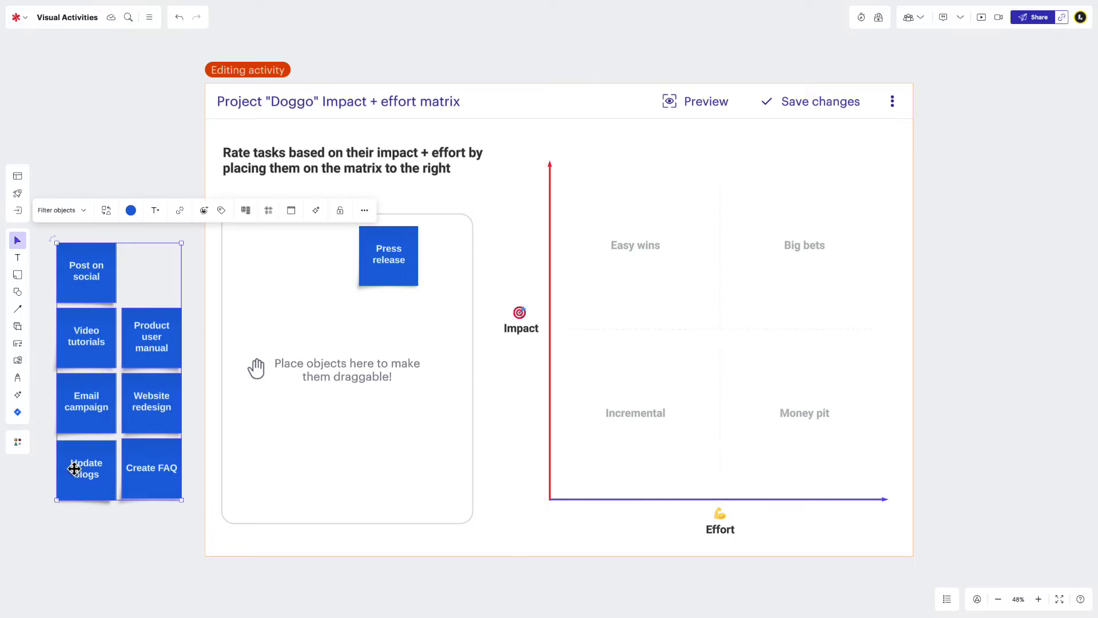
pyautogui.moveTo(135, 357); pyautogui.dragTo(373, 336)
pyautogui.click(392, 258)
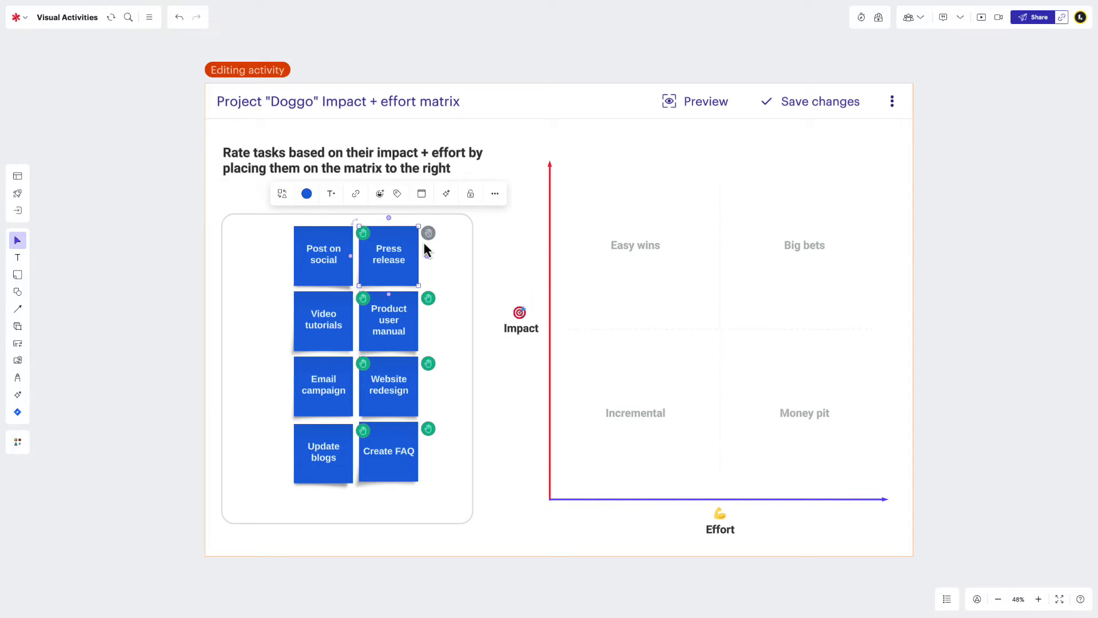
pyautogui.click(447, 235)
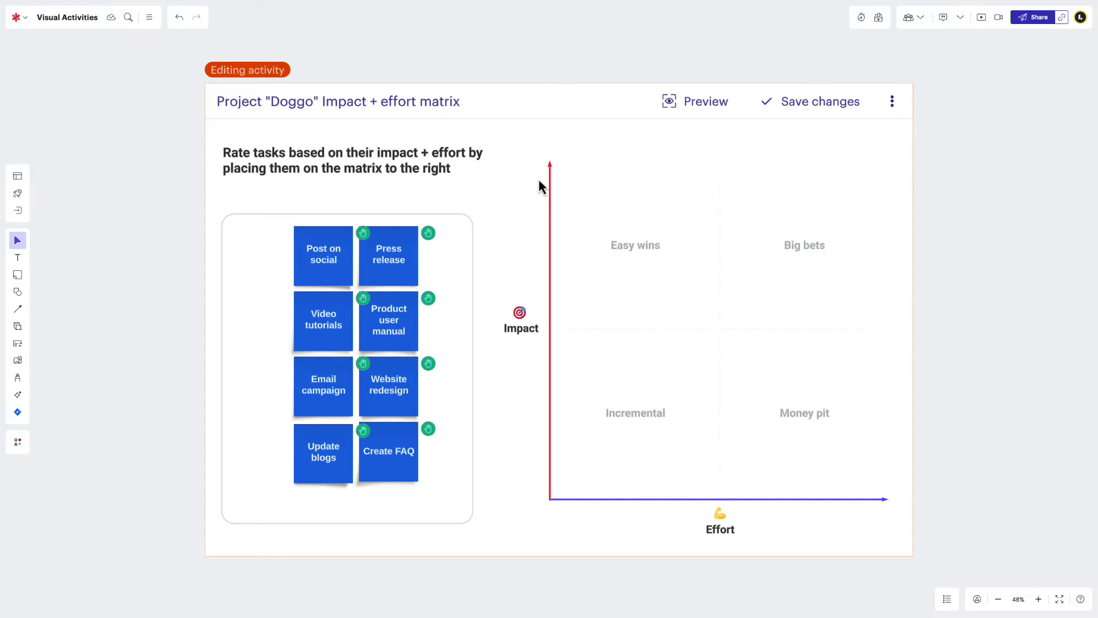
pyautogui.click(666, 105)
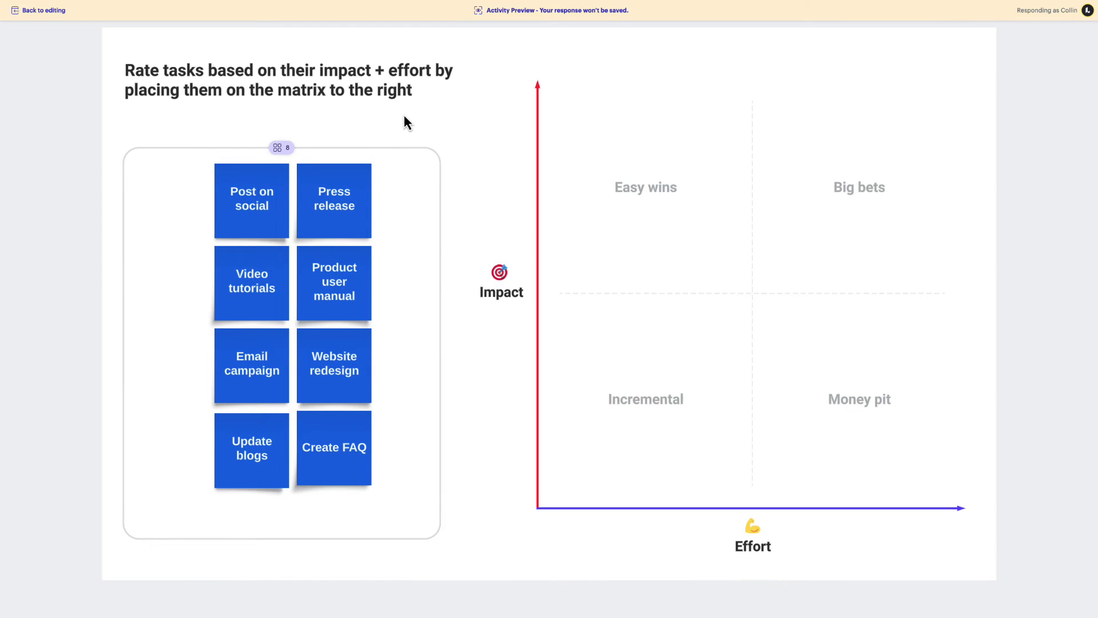
pyautogui.moveTo(334, 201); pyautogui.dragTo(592, 150)
pyautogui.moveTo(251, 201); pyautogui.dragTo(595, 236)
pyautogui.moveTo(348, 278); pyautogui.dragTo(610, 335)
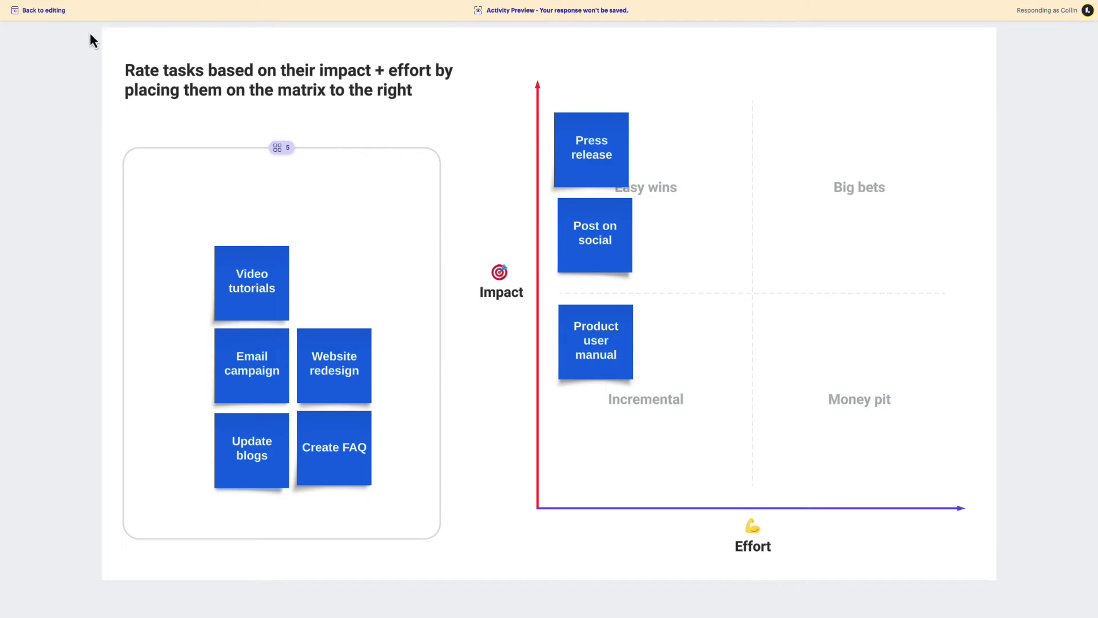
pyautogui.click(57, 13)
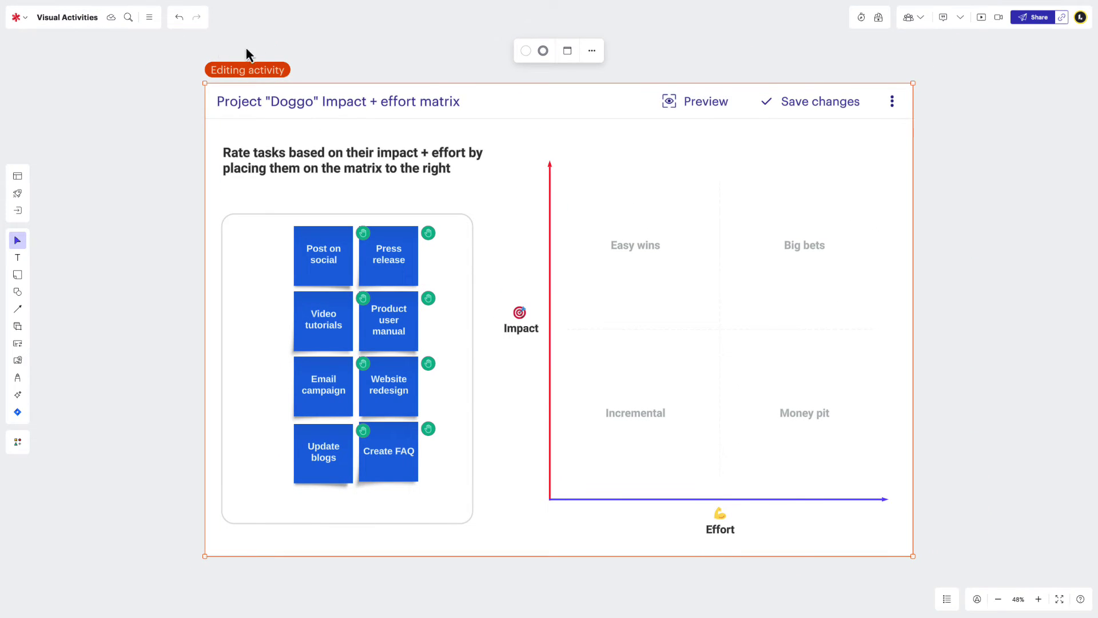
# Save the matrix activity and copy its direct link with Edit and share permission.
pyautogui.click(765, 109)
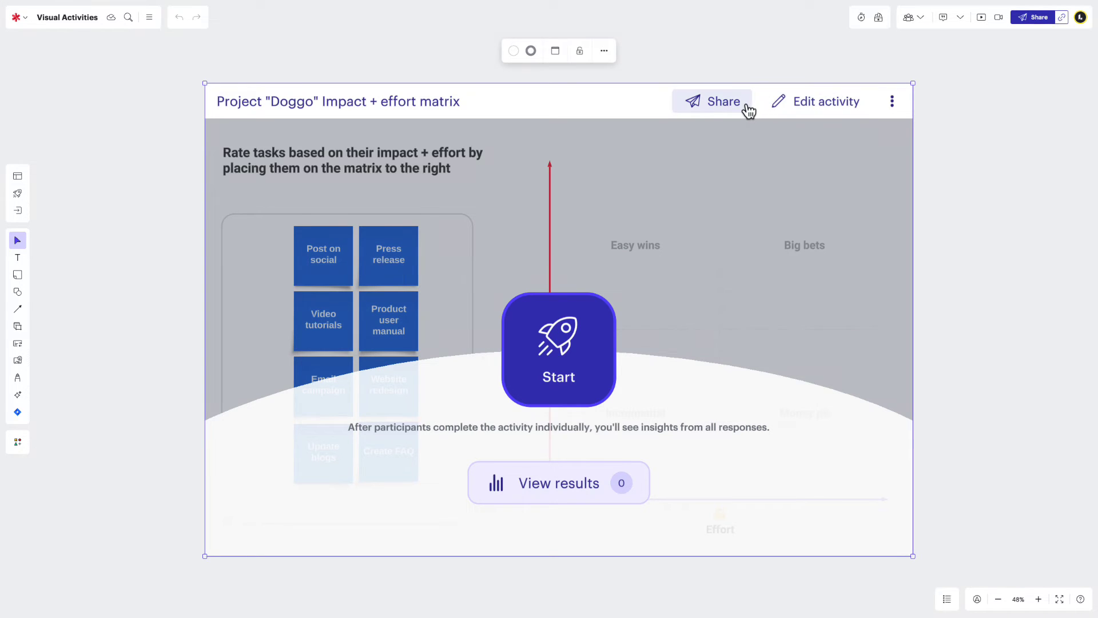
pyautogui.click(748, 108)
pyautogui.click(827, 168)
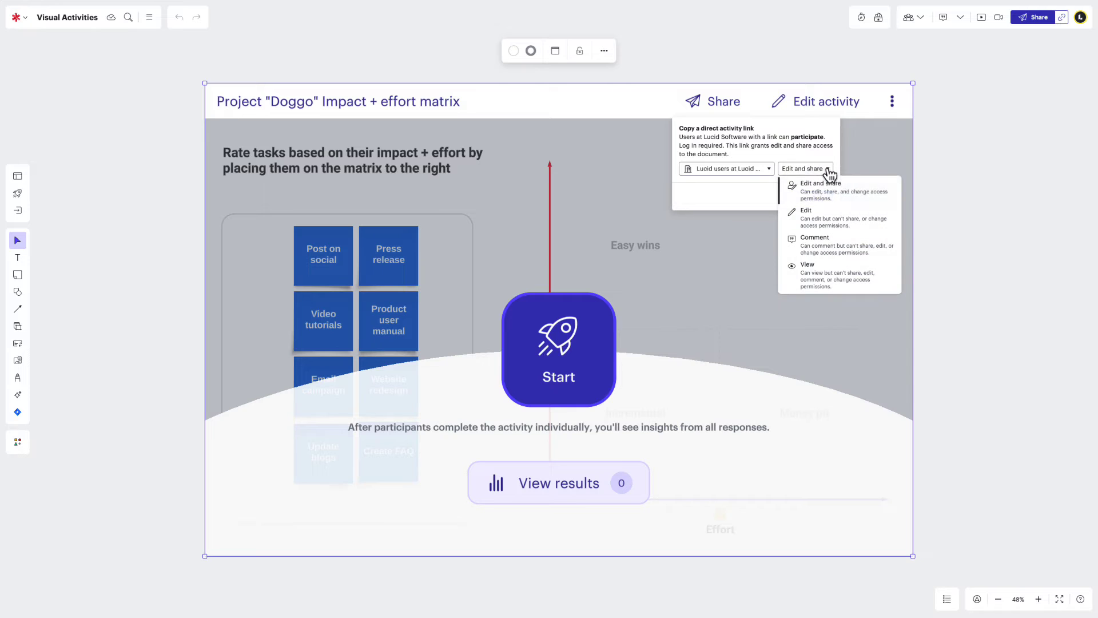
pyautogui.click(825, 197)
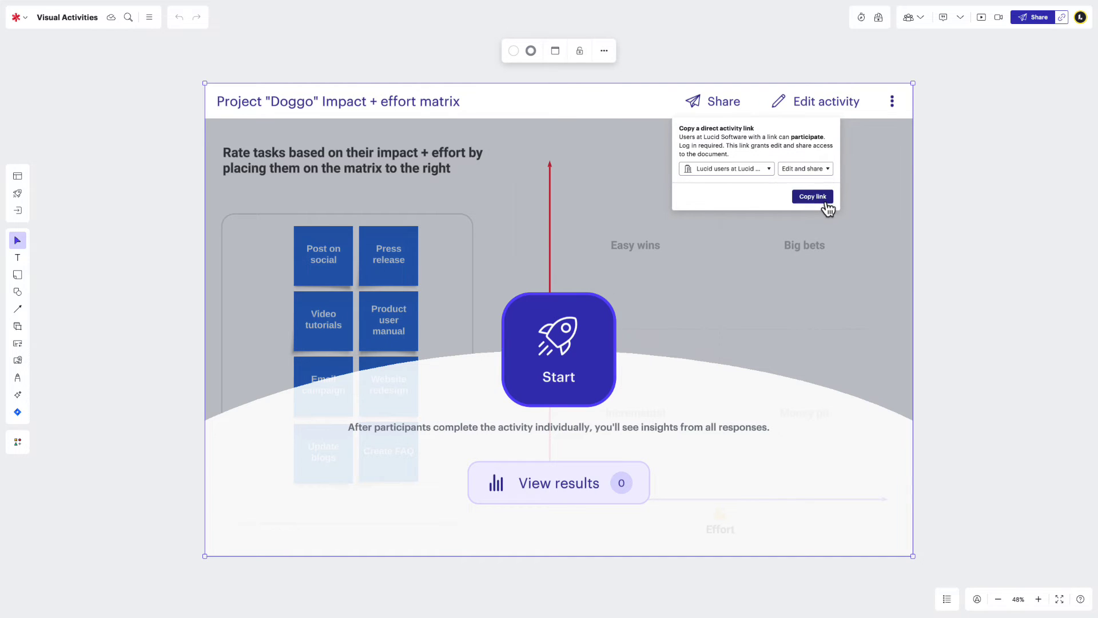
pyautogui.click(824, 198)
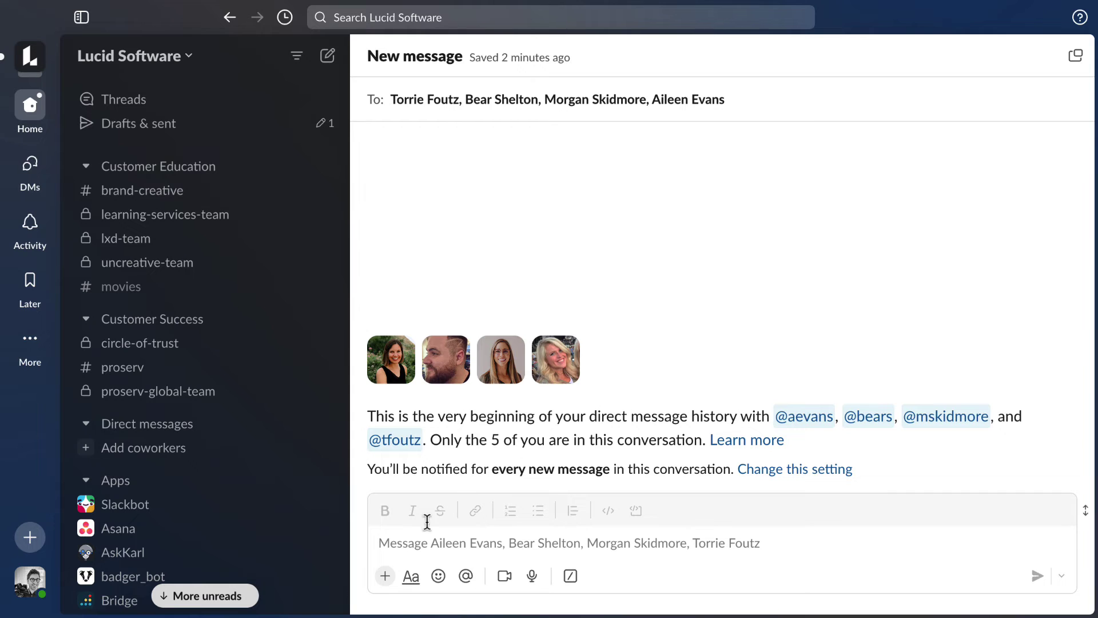
# Paste and send the activity link in the Slack group message, then open the board from it.
pyautogui.click(397, 548)
pyautogui.press('Return')
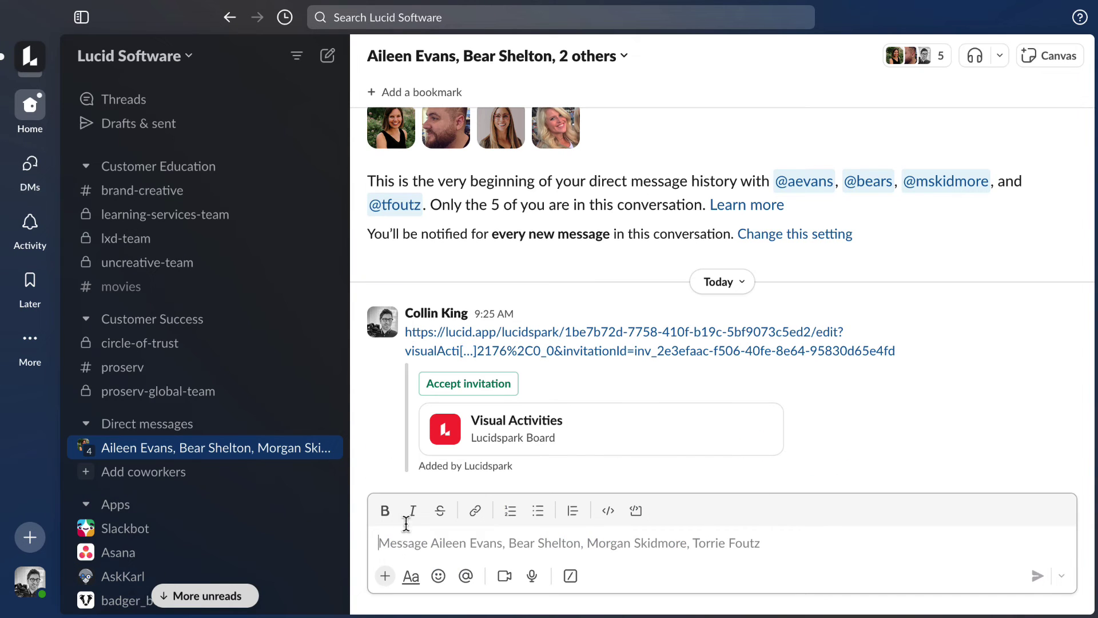
pyautogui.click(468, 438)
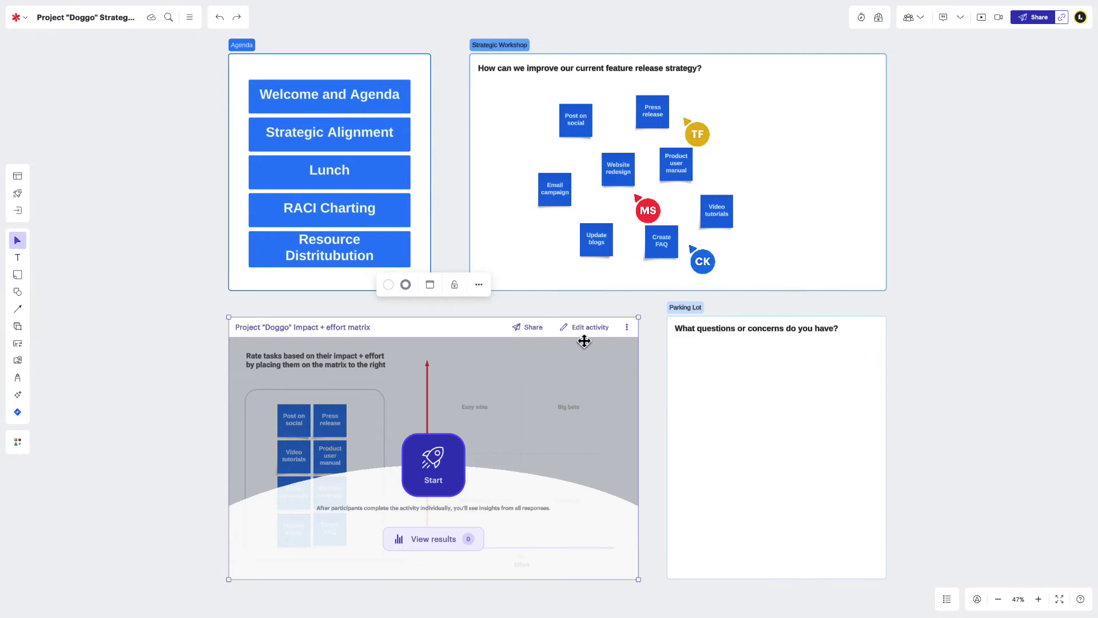
# Start the matrix activity for everyone and switch on anonymous responses.
pyautogui.click(626, 327)
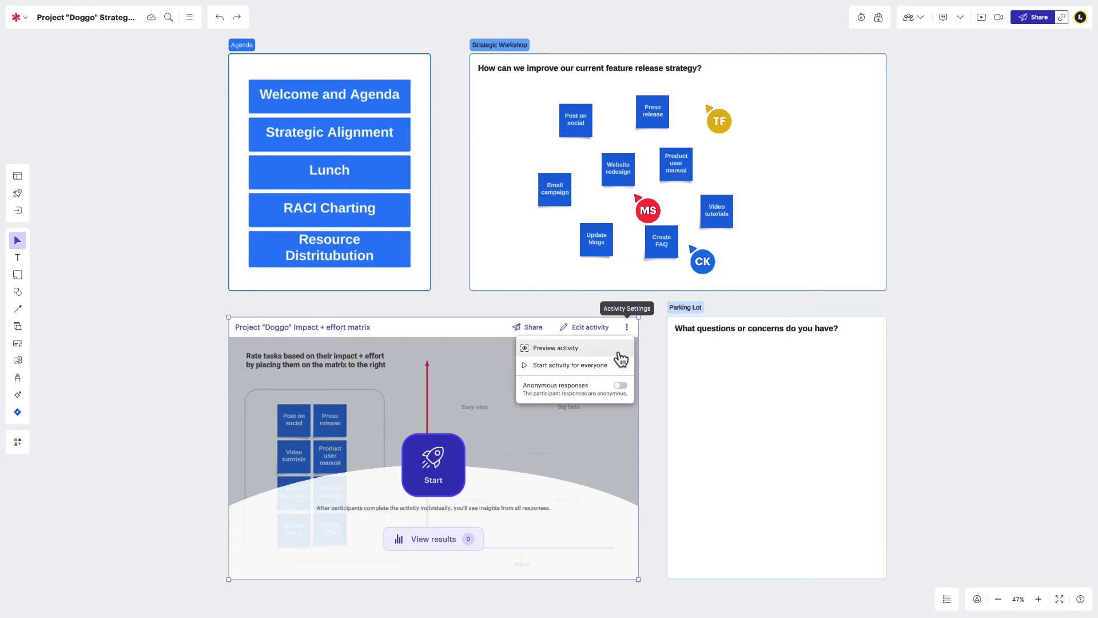
pyautogui.click(618, 364)
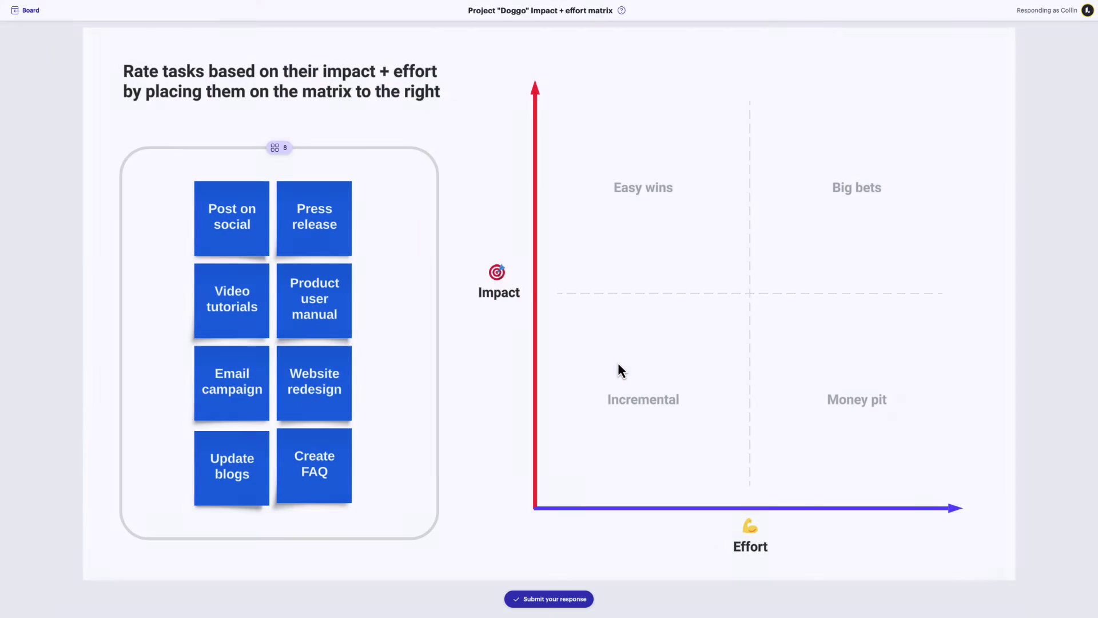
pyautogui.press('Escape')
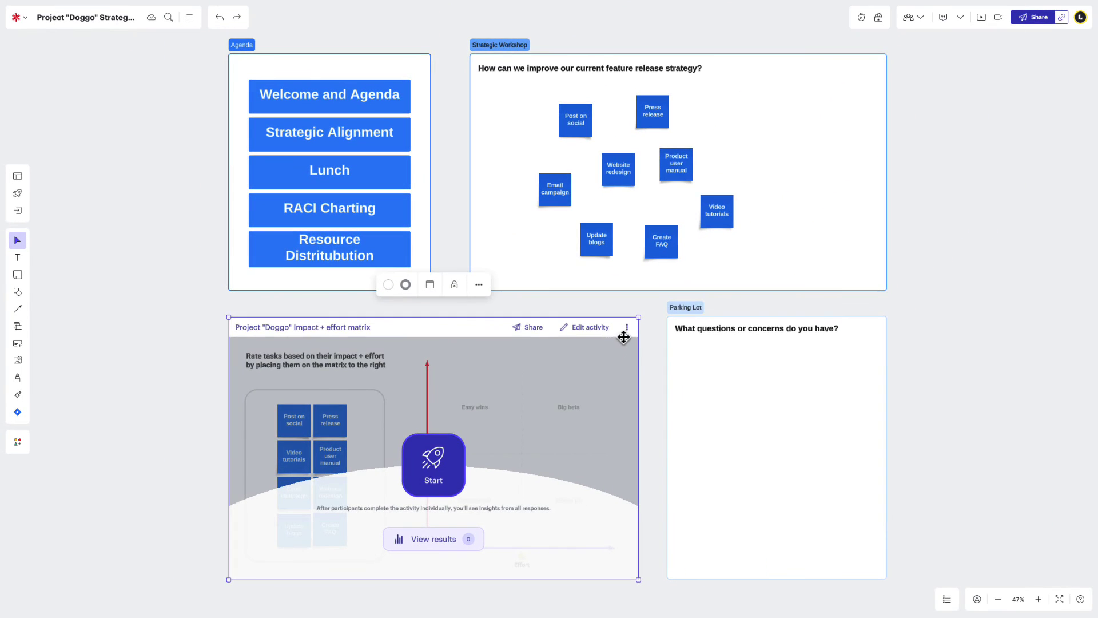
pyautogui.click(627, 327)
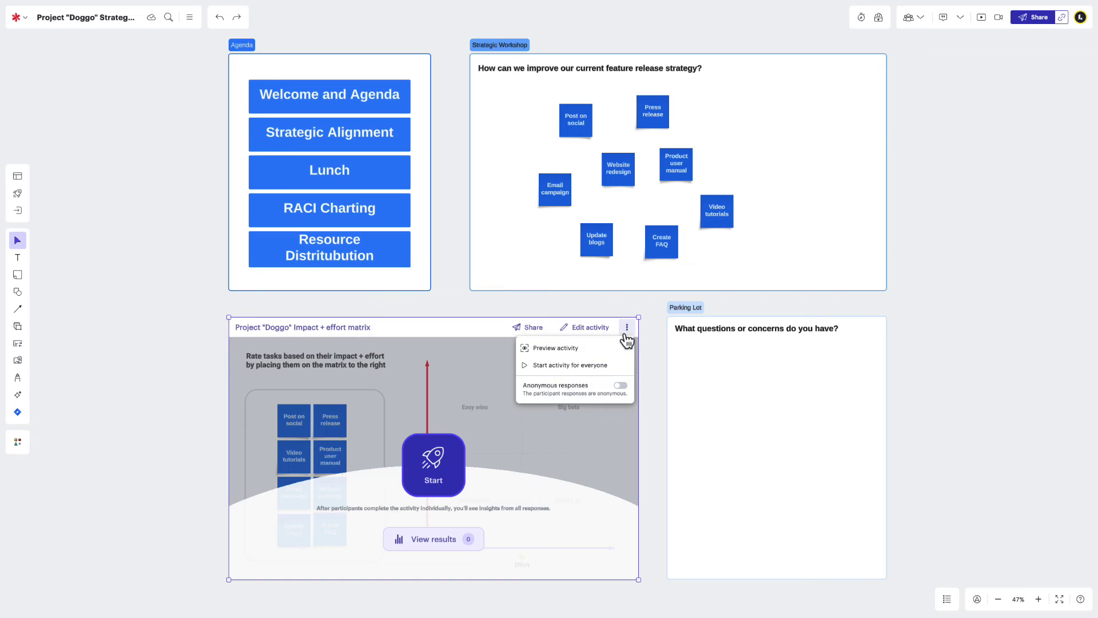
pyautogui.click(622, 387)
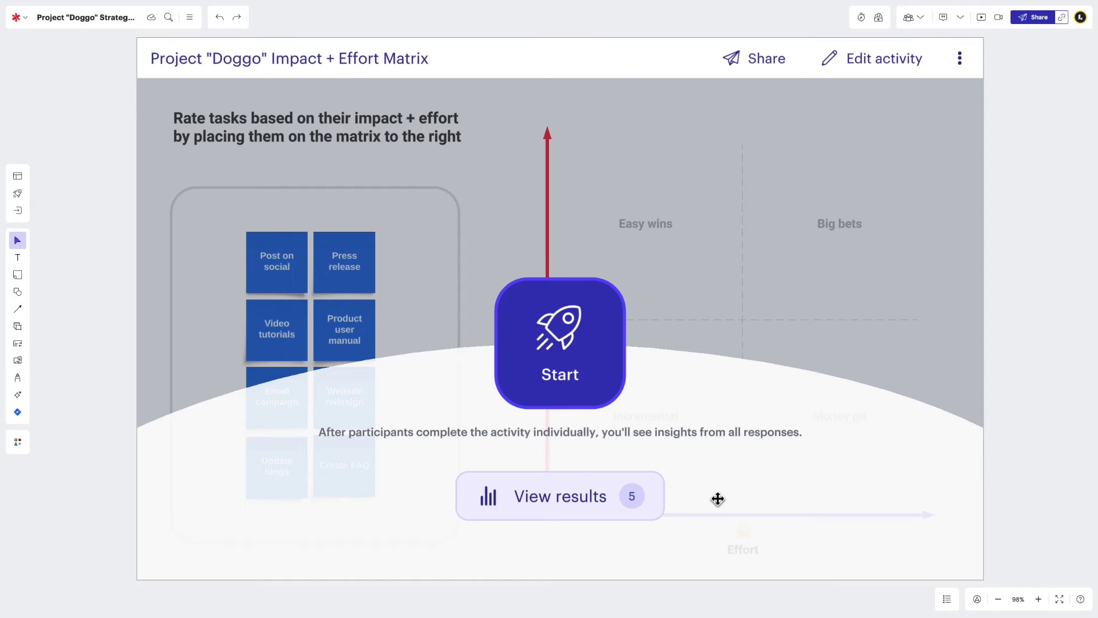
# Open the collected responses, viewing three participants' placements and then the averaged results.
pyautogui.click(658, 506)
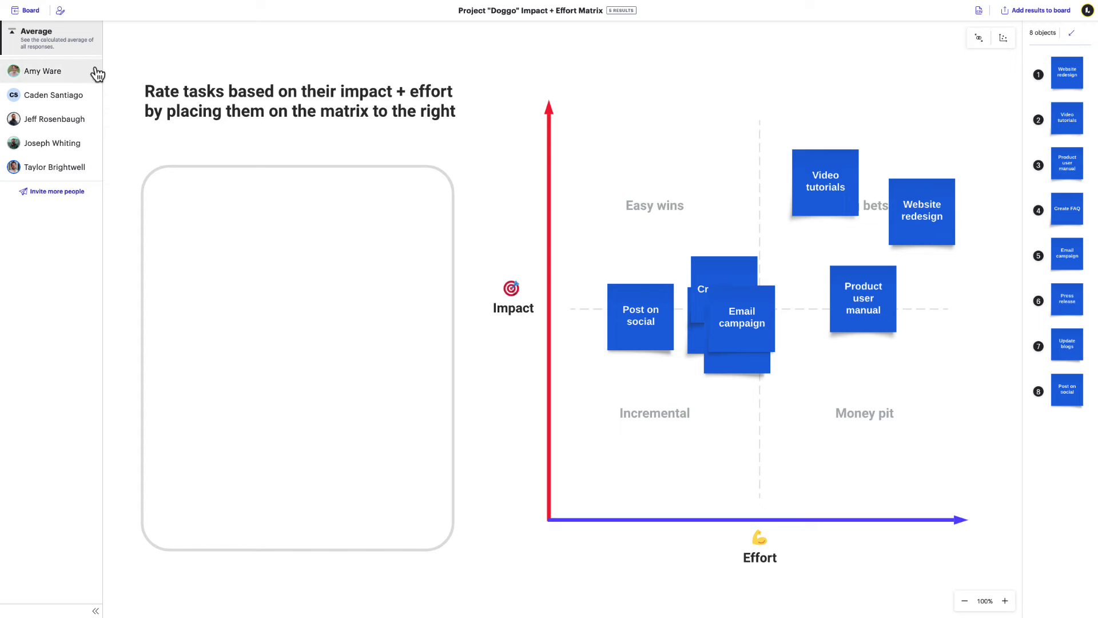
pyautogui.click(95, 71)
pyautogui.click(98, 97)
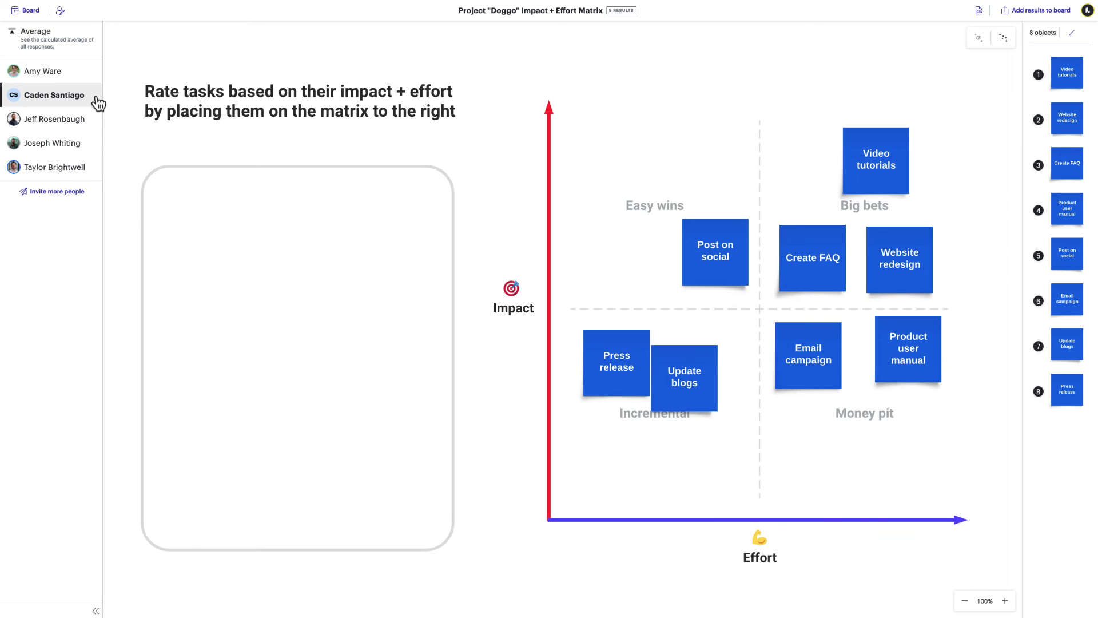
pyautogui.click(97, 123)
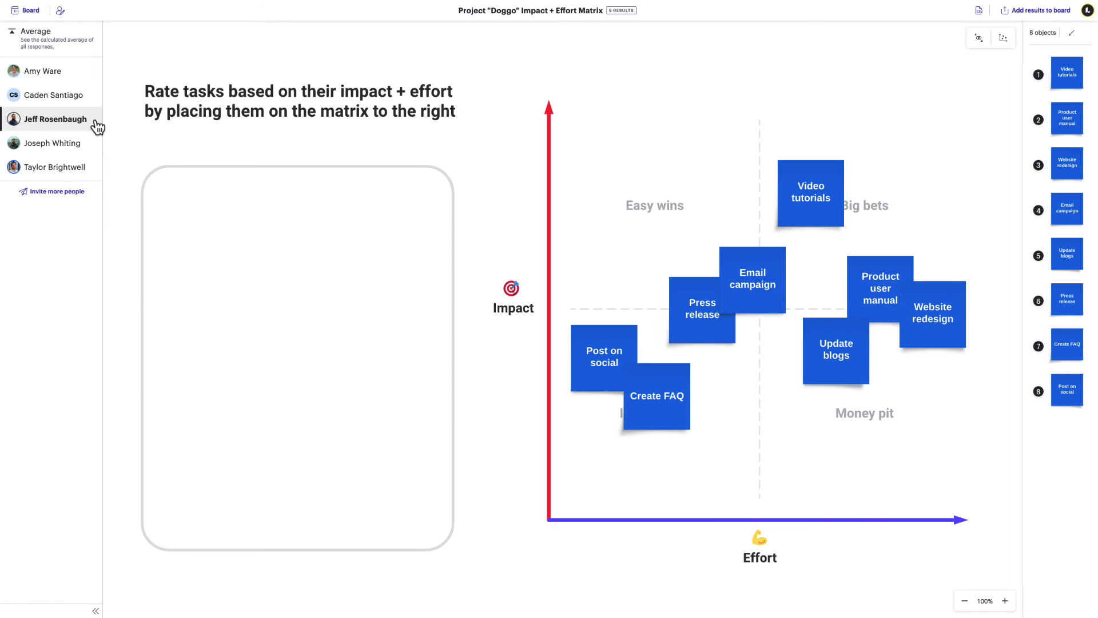
pyautogui.click(95, 59)
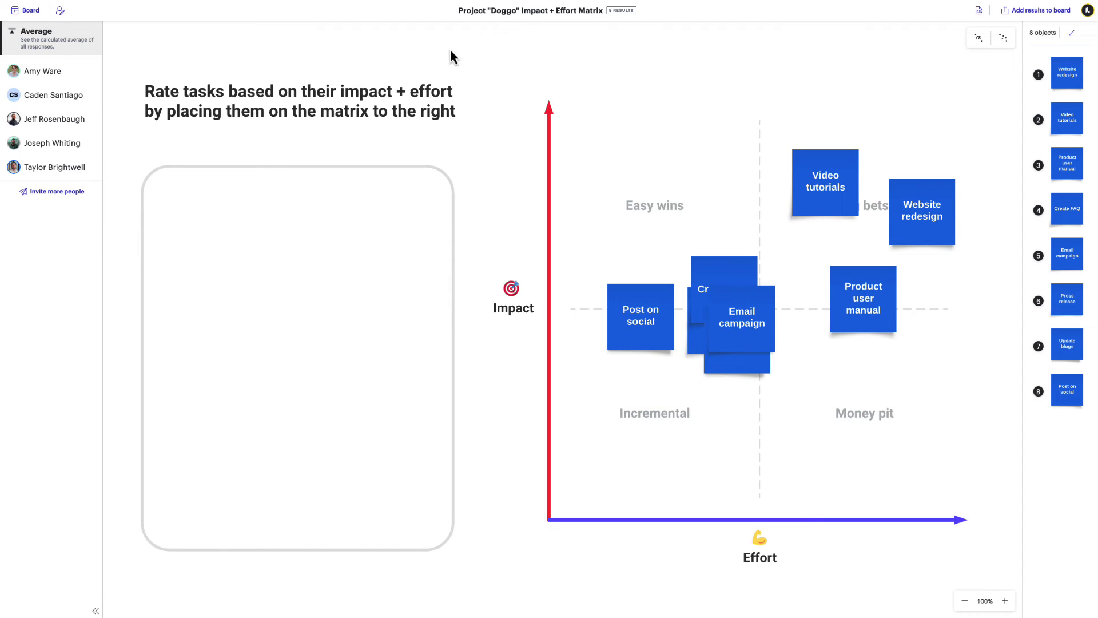
# Spread apart the overlapping notes and display the results as numbered dots.
pyautogui.click(978, 39)
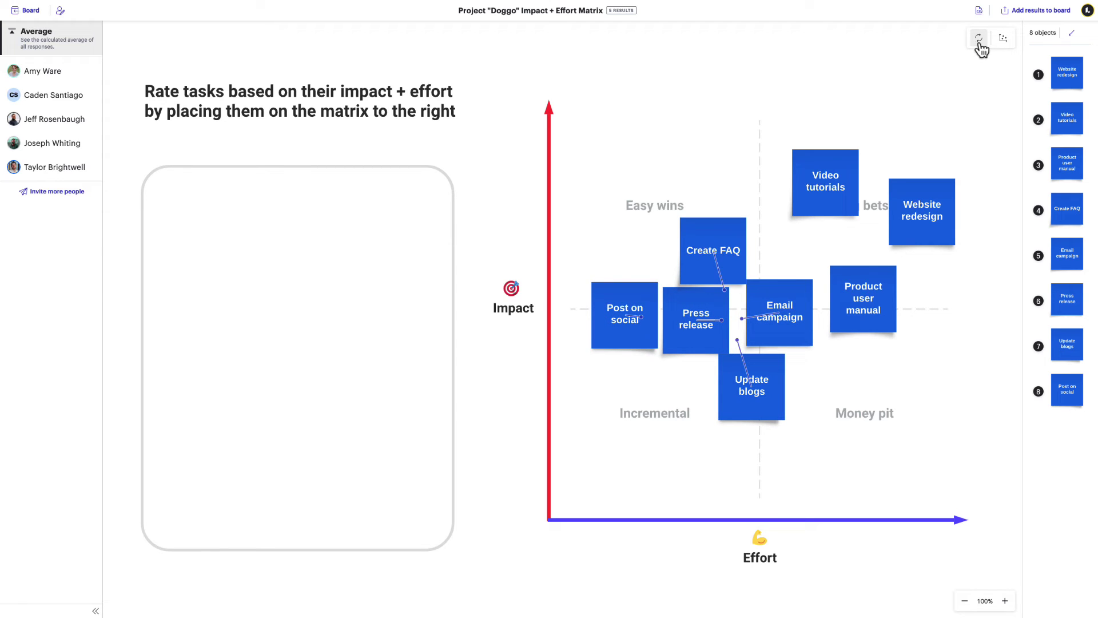
pyautogui.click(996, 42)
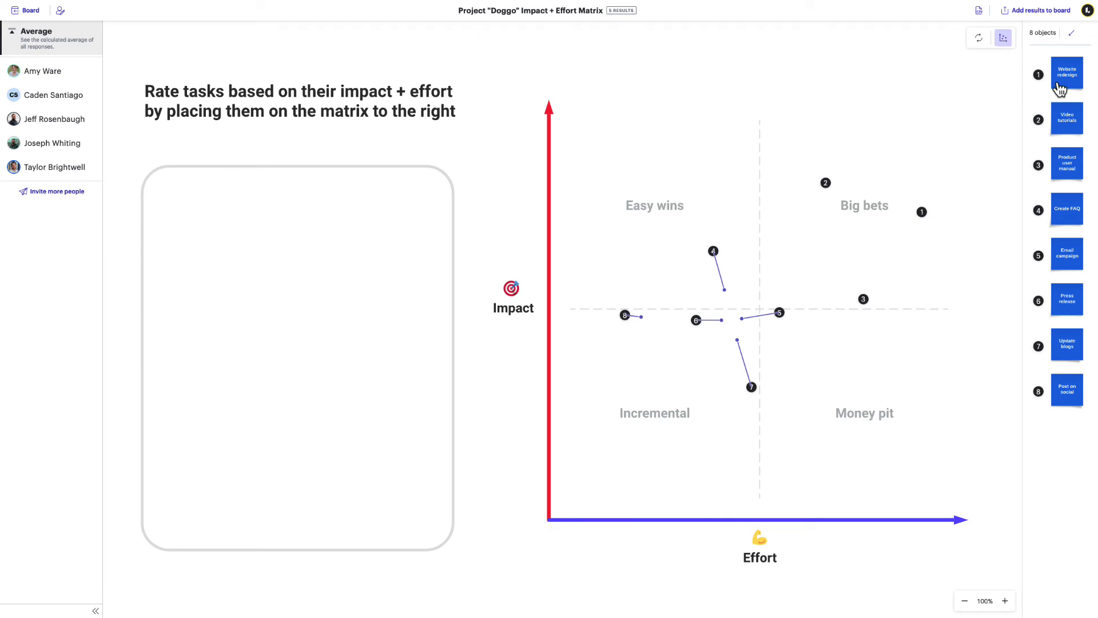
pyautogui.moveTo(1064, 139)
pyautogui.moveTo(1065, 162)
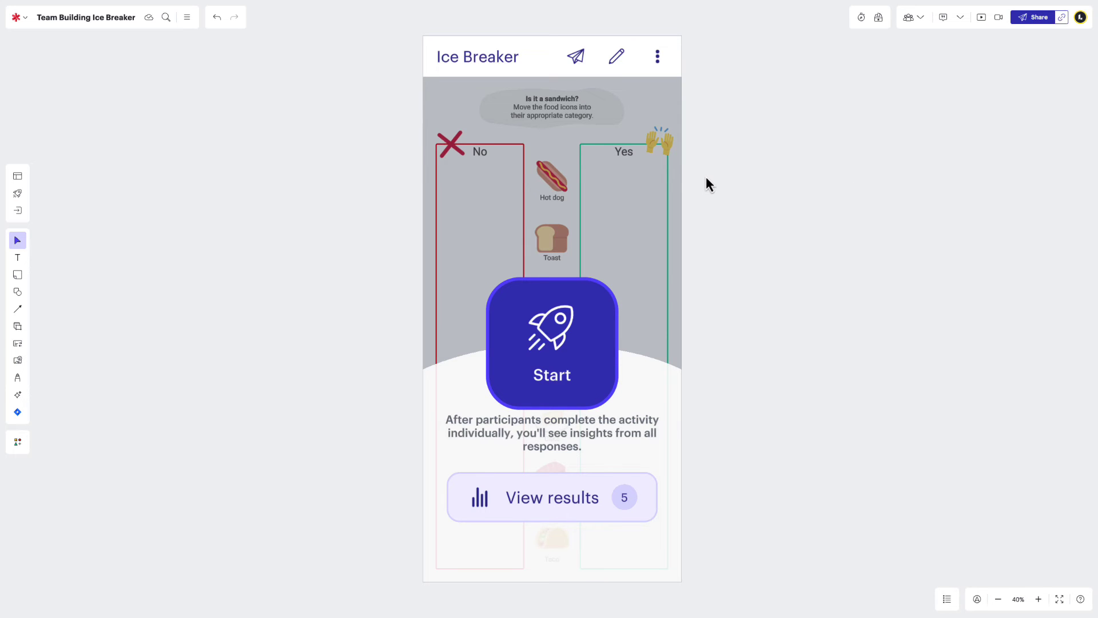
# Compare the Ice Breaker results by food, for three individual participants, and in the combined overview.
pyautogui.click(554, 485)
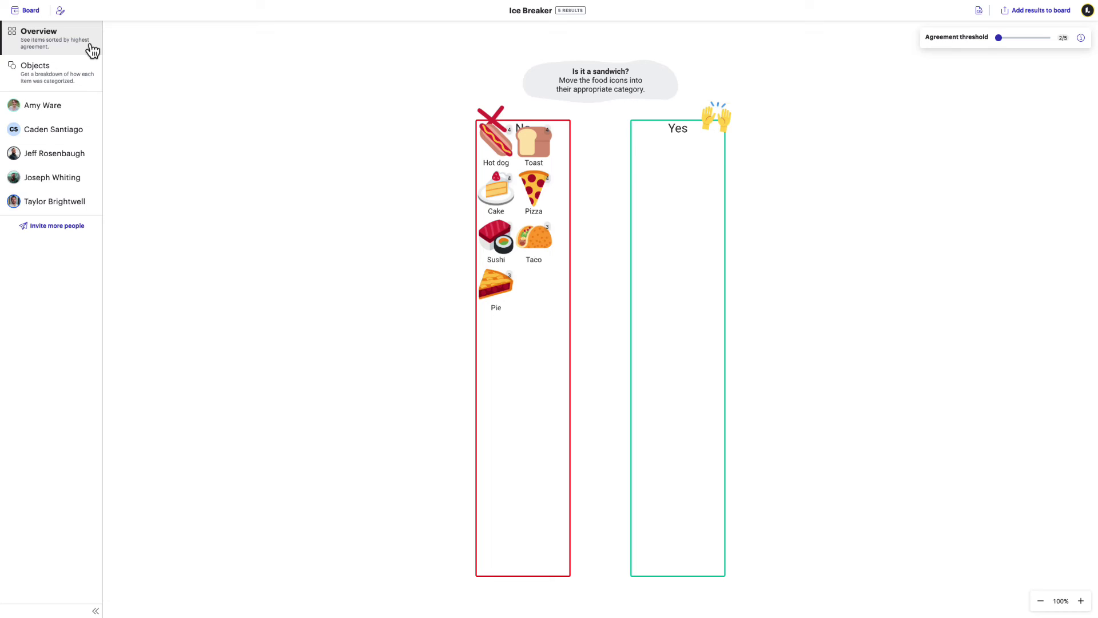
pyautogui.click(94, 86)
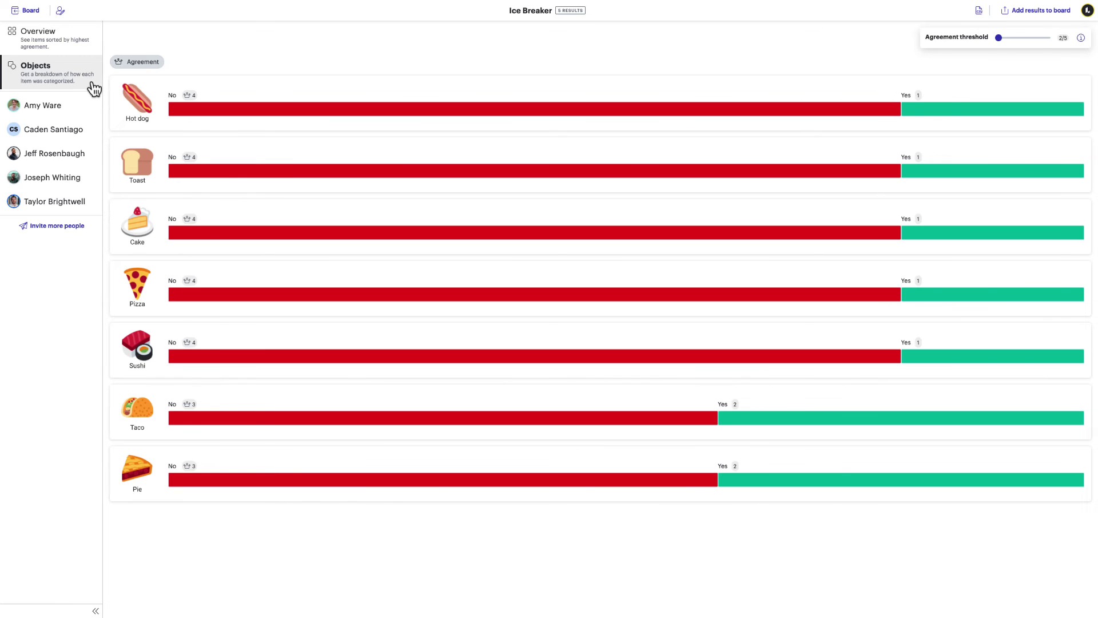
pyautogui.click(92, 108)
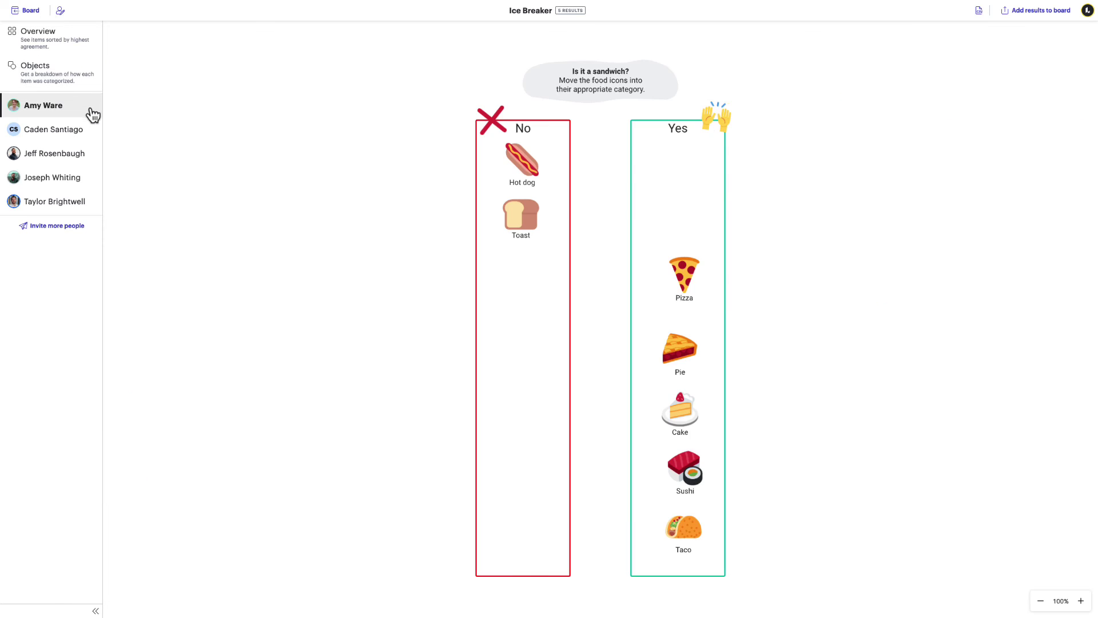
pyautogui.click(91, 132)
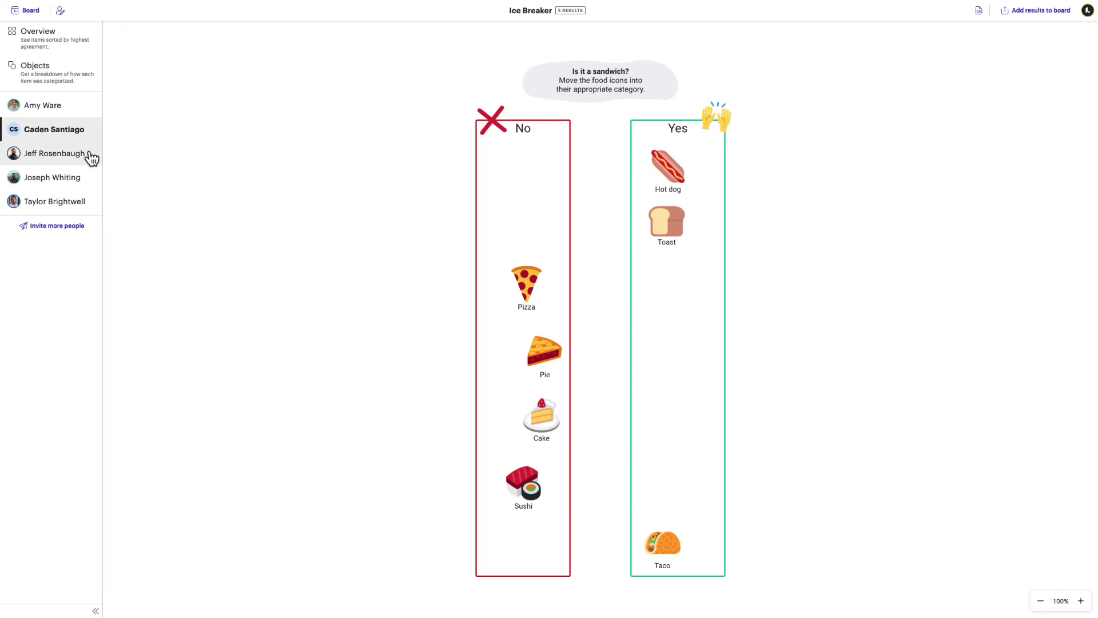
pyautogui.click(91, 162)
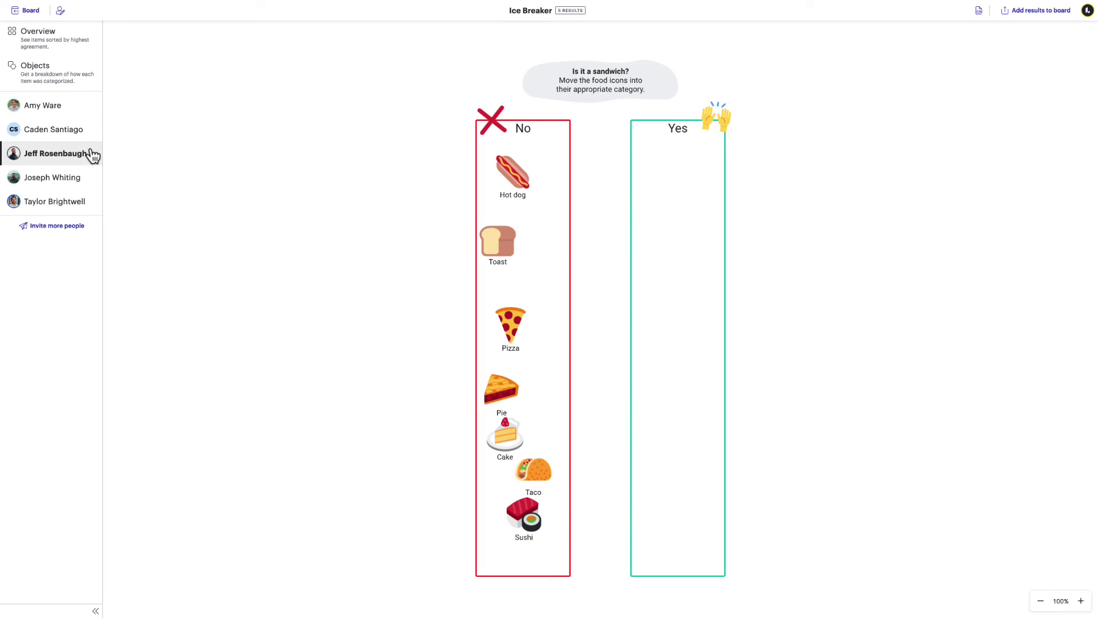
pyautogui.click(92, 54)
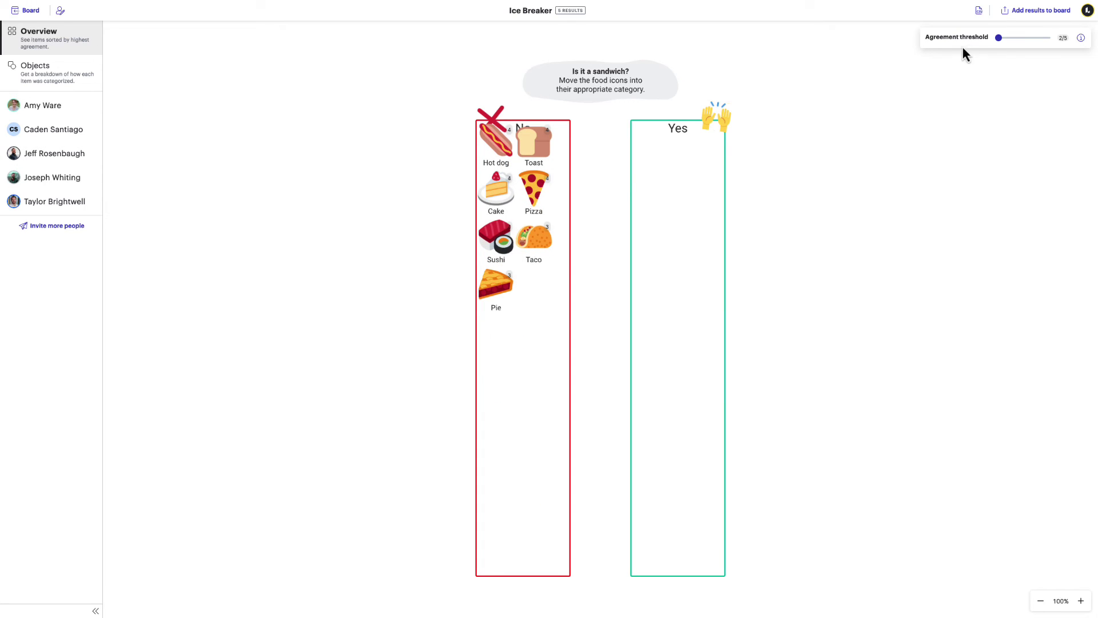
# Raise the agreement threshold to 4/5 and add the overview results to the board.
pyautogui.moveTo(1001, 40); pyautogui.dragTo(1037, 42)
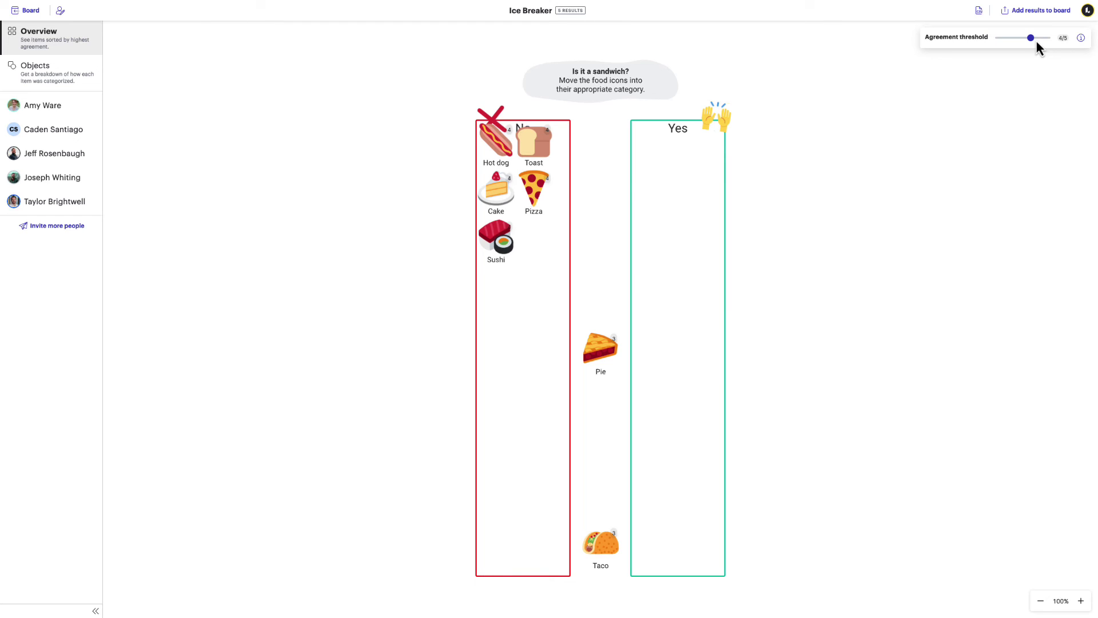
pyautogui.click(1037, 11)
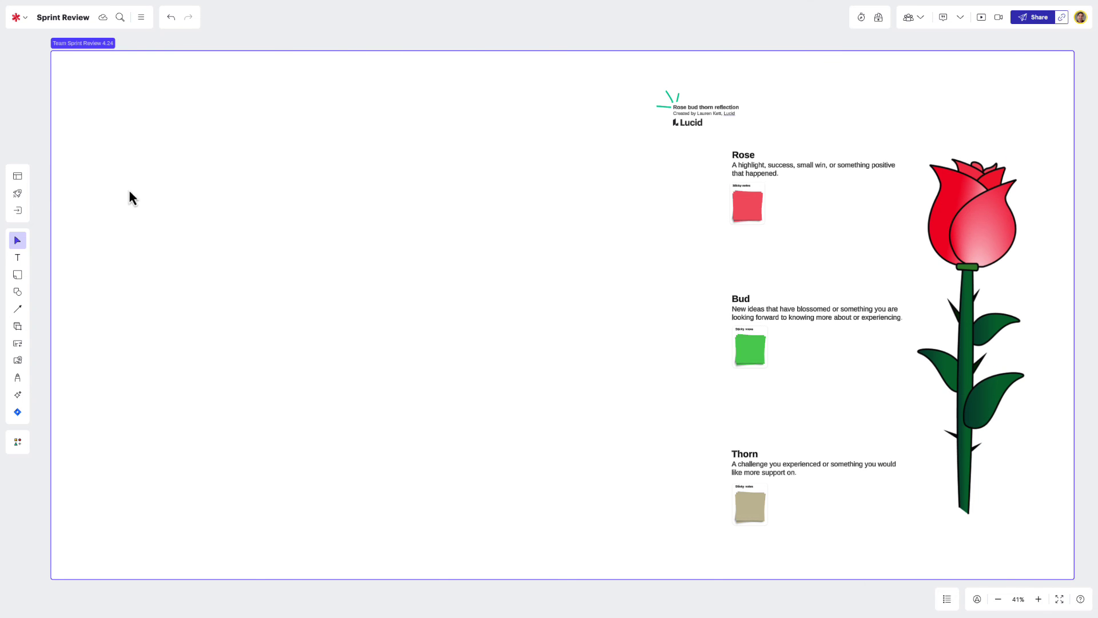
# Add an Energy level activity to the board and reword its question about wrapping up the sprint.
pyautogui.click(17, 193)
pyautogui.moveTo(202, 155)
pyautogui.moveTo(202, 155); pyautogui.dragTo(354, 254)
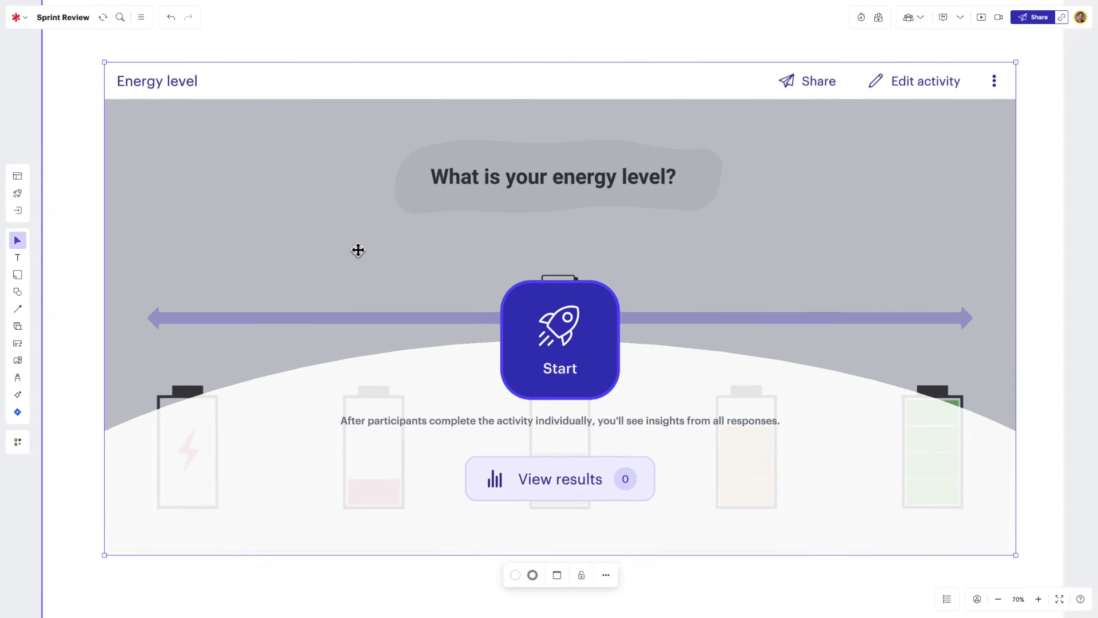
pyautogui.click(884, 90)
pyautogui.click(648, 183)
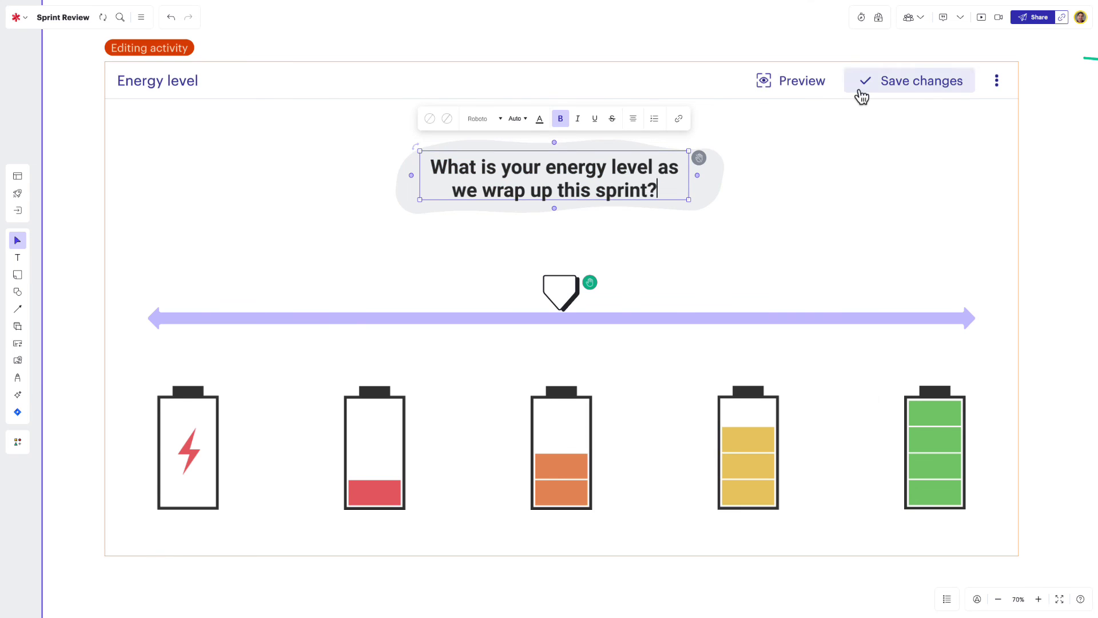
pyautogui.click(861, 93)
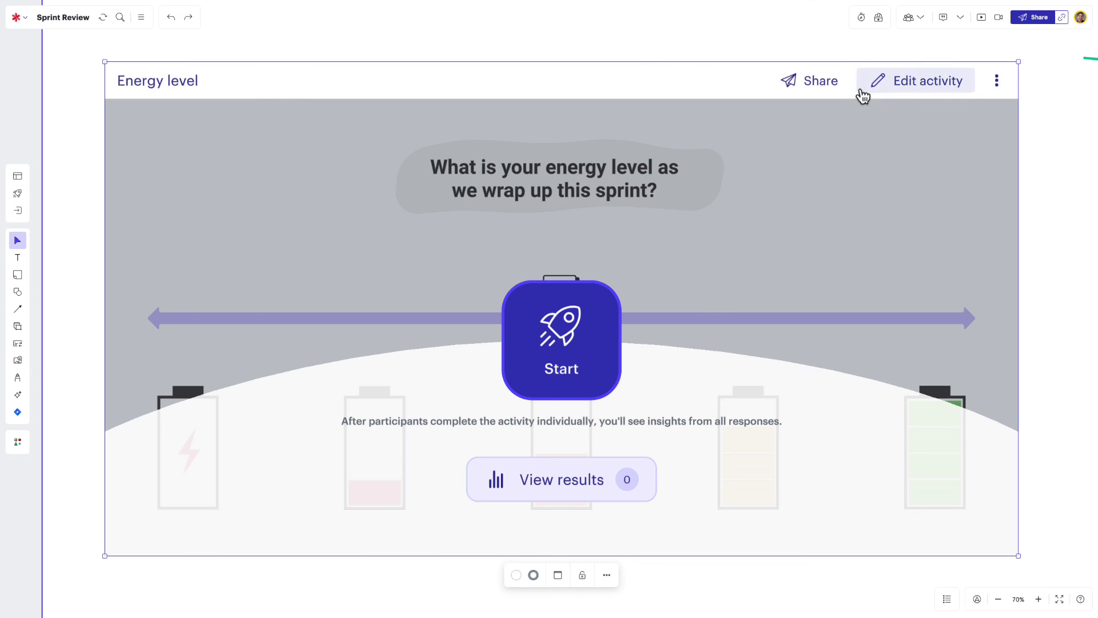
# Copy the participant link, review two energy responses, and draft a Slack note to the low-energy teammate.
pyautogui.click(833, 93)
pyautogui.click(902, 181)
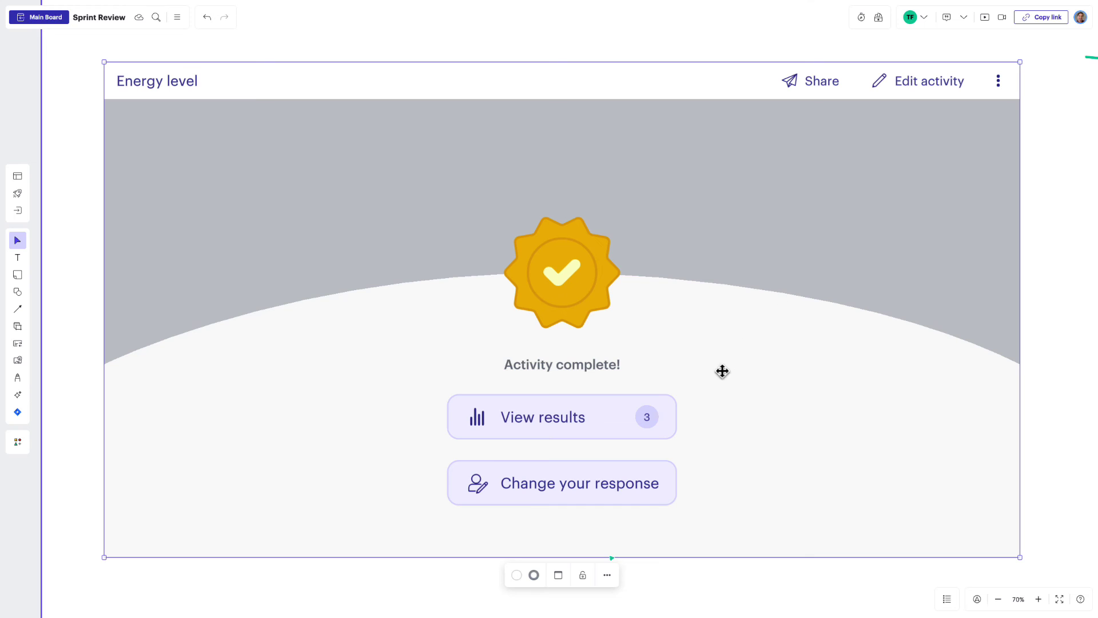
pyautogui.click(674, 424)
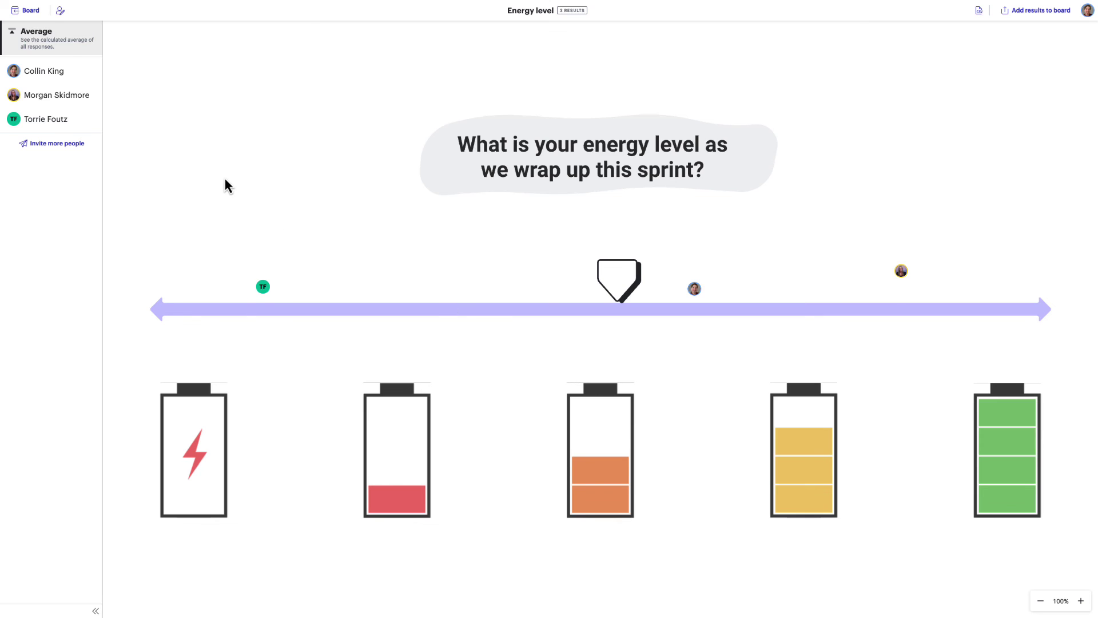
pyautogui.click(91, 99)
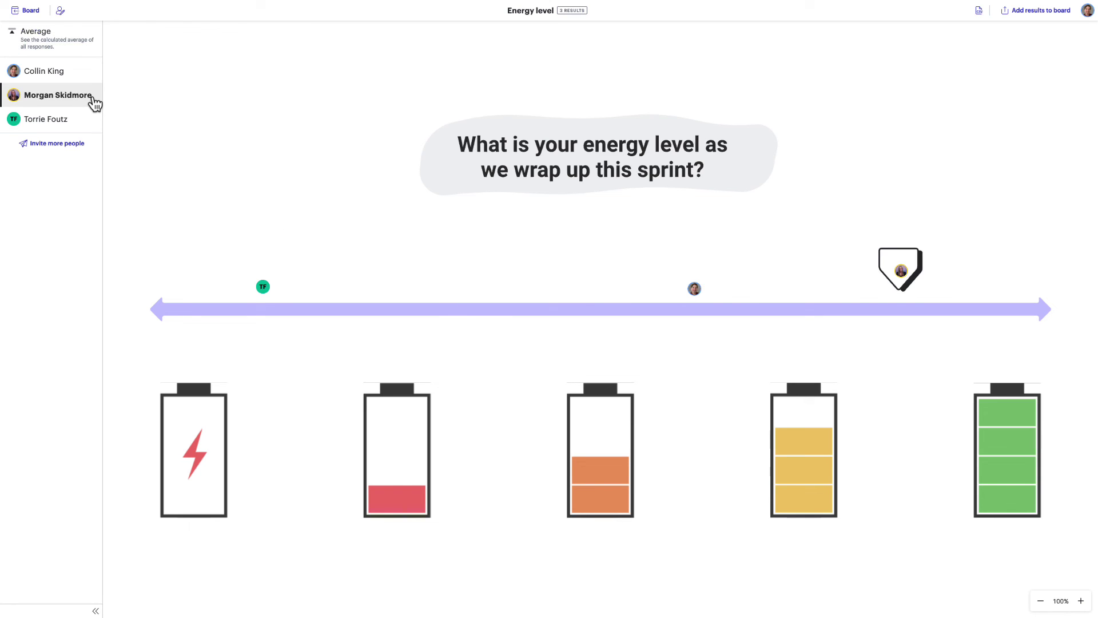
pyautogui.click(87, 121)
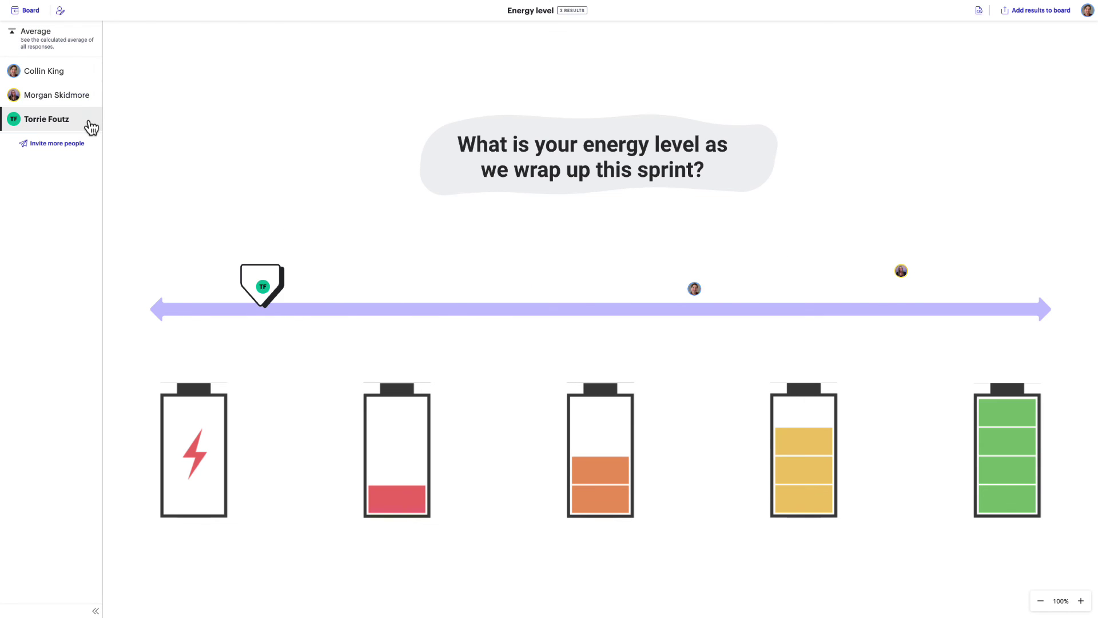
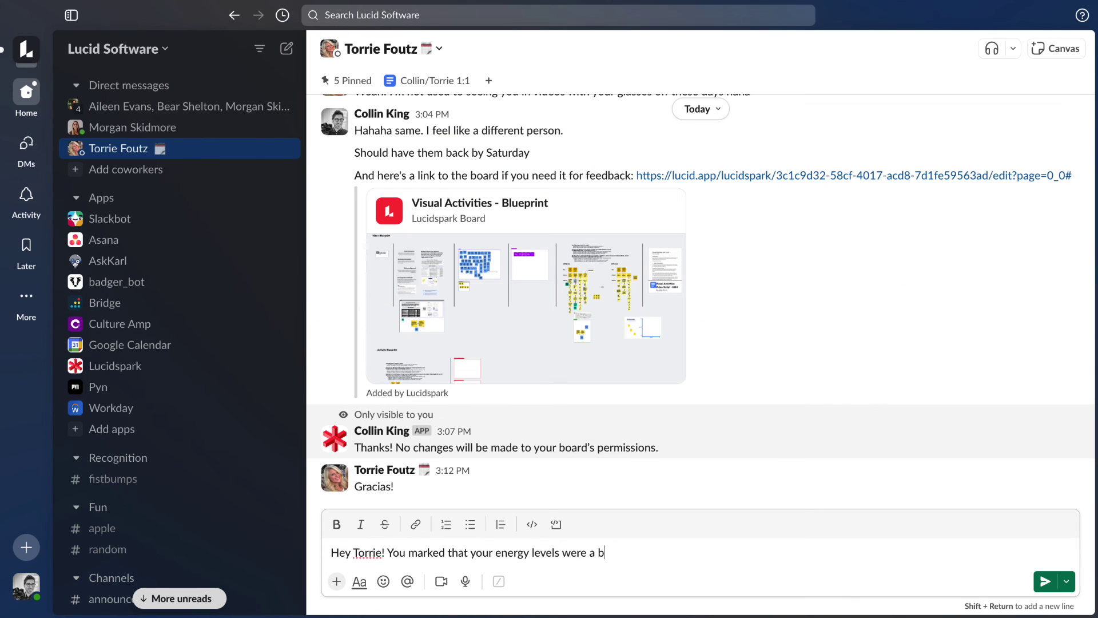
pyautogui.write('it lower this past sprint. Is there anything I can do to help')
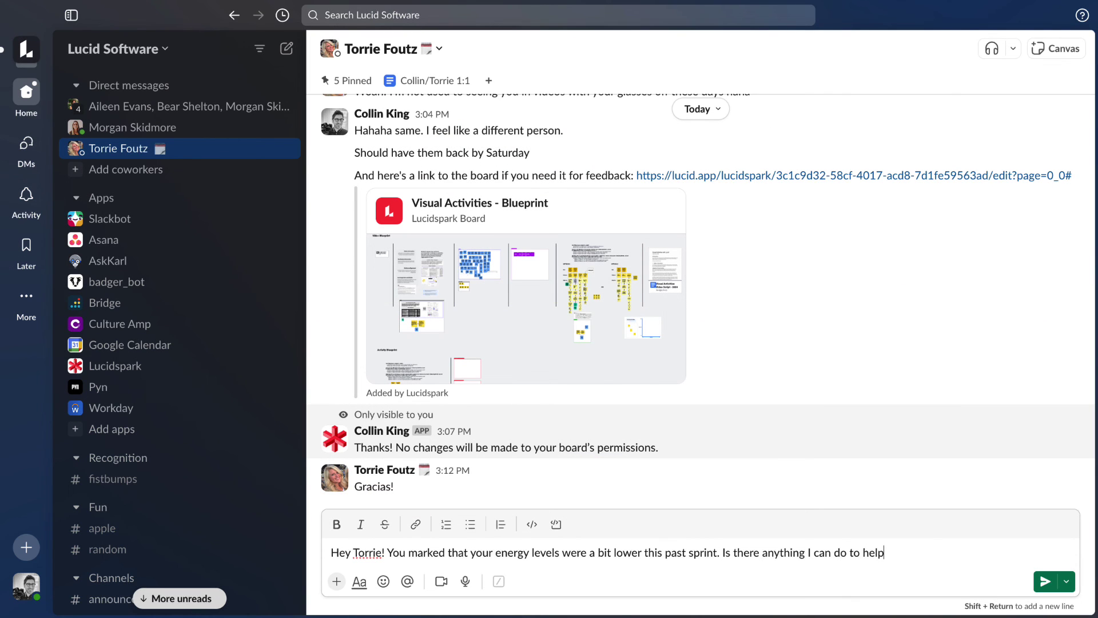
pyautogui.write(' you feel better for this next one?')
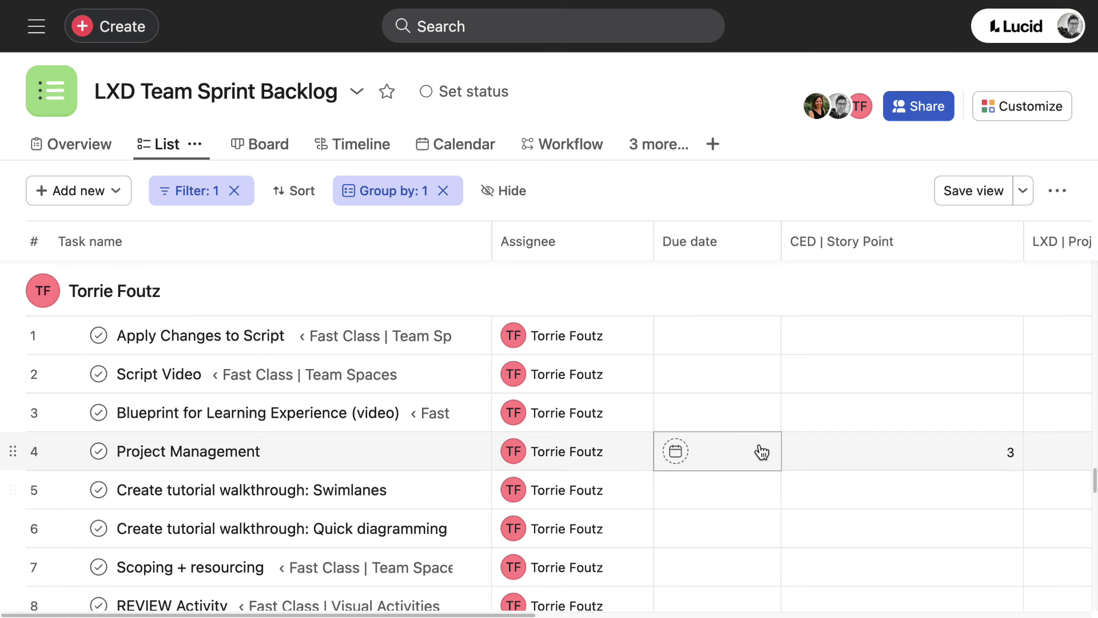
# Clear the teammate from Apply Changes to Script, Script Video and Blueprint for Learning Experience (video).
pyautogui.click(639, 336)
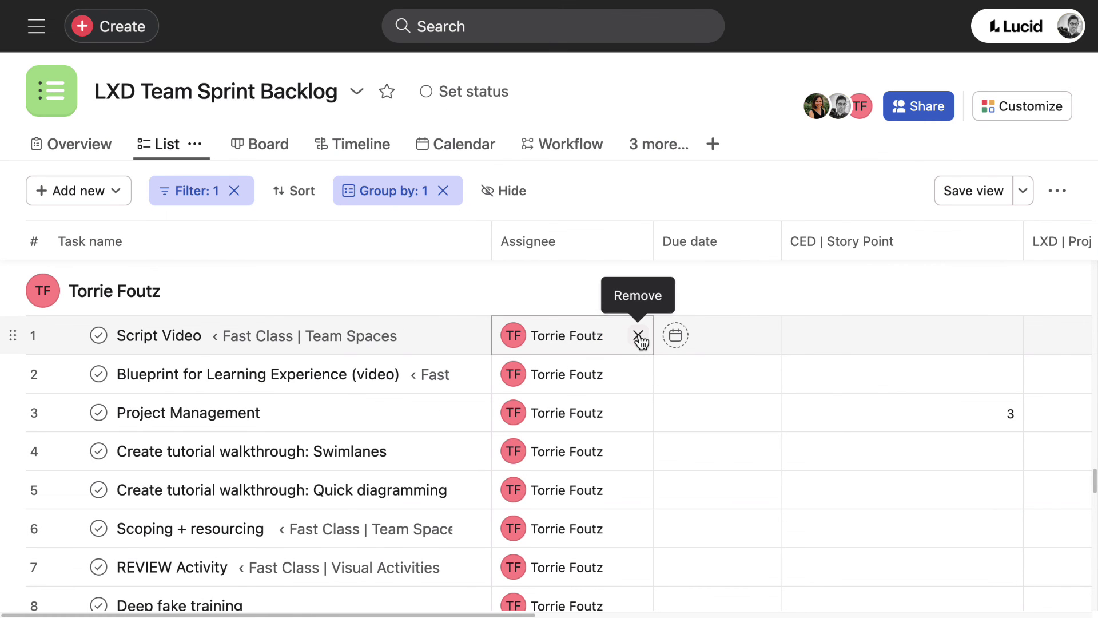
pyautogui.click(638, 336)
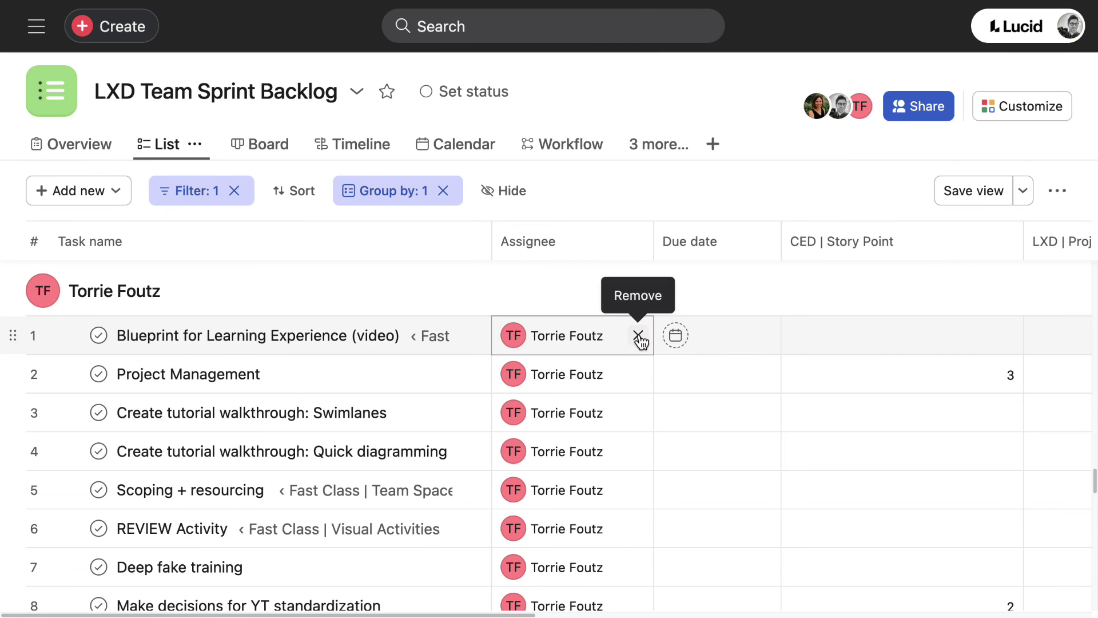
pyautogui.click(639, 336)
pyautogui.hotkey('ctrl', 'Right')
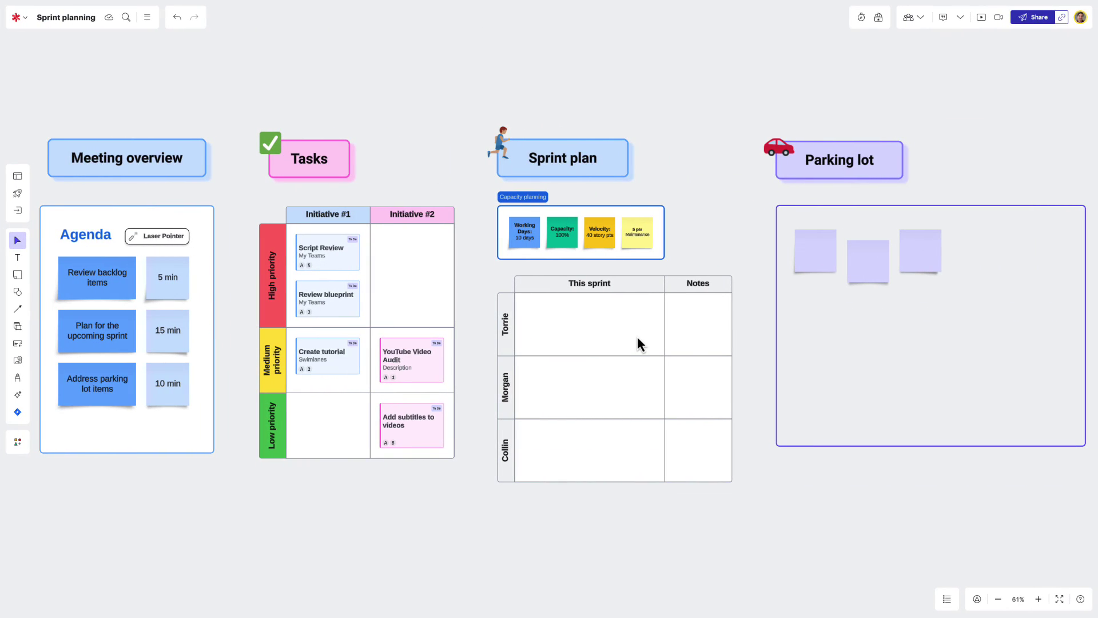
# Place Script Review in the first teammate's sprint row and Review blueprint in the second's.
pyautogui.moveTo(345, 257); pyautogui.dragTo(574, 326)
pyautogui.moveTo(343, 259); pyautogui.dragTo(578, 387)
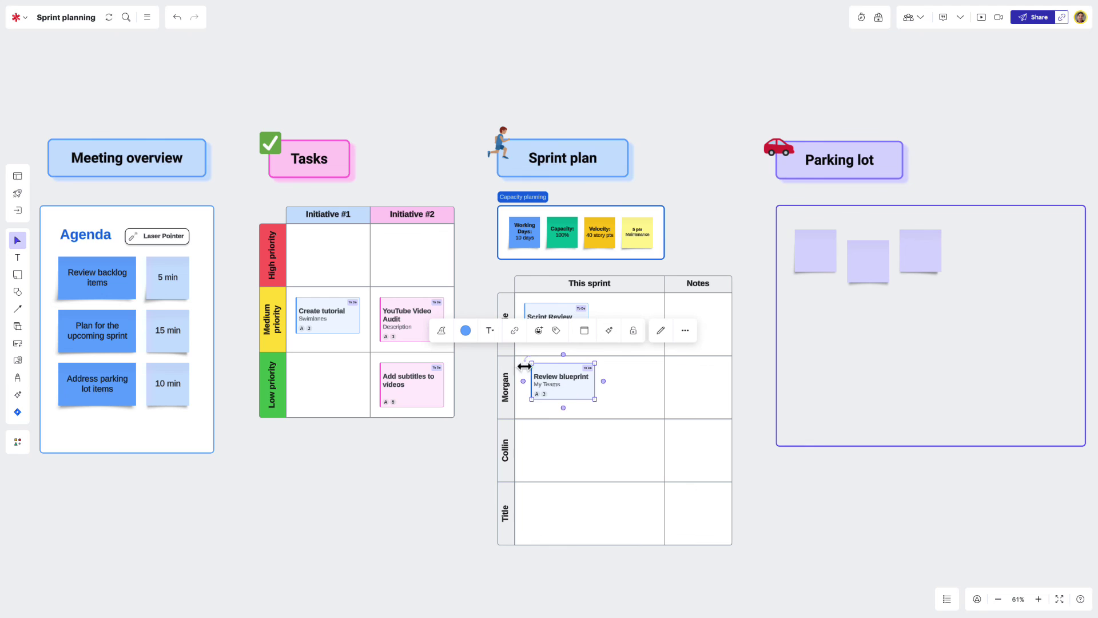